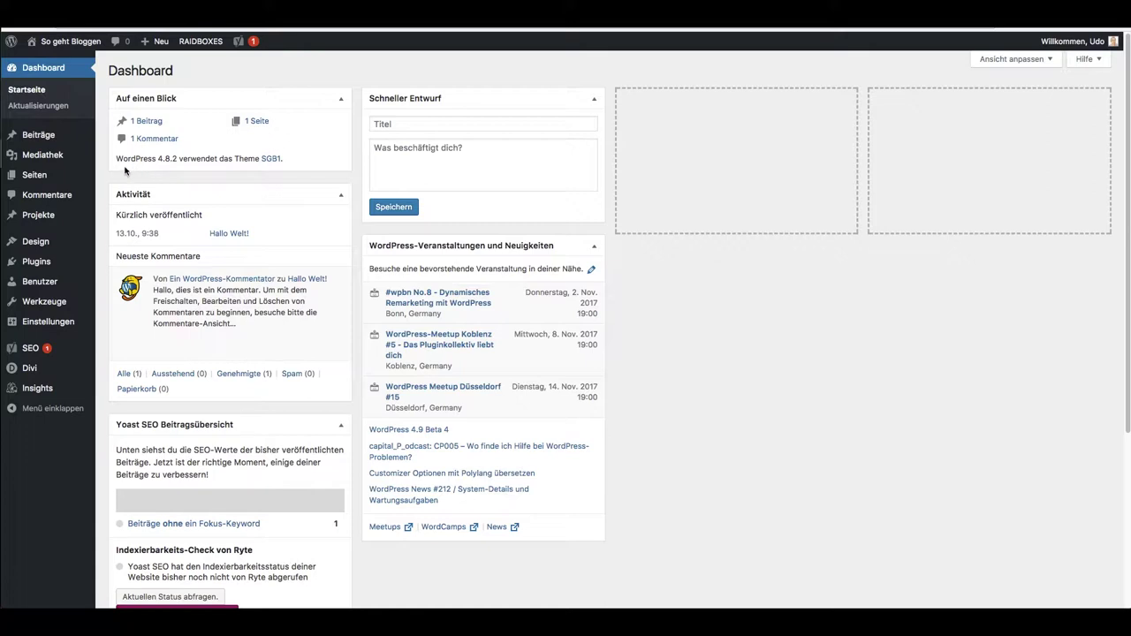
Open the list of all pages and move the Beispiel-Seite page to the trash
{"action": "mouse_move", "coordinate": [69, 137]}
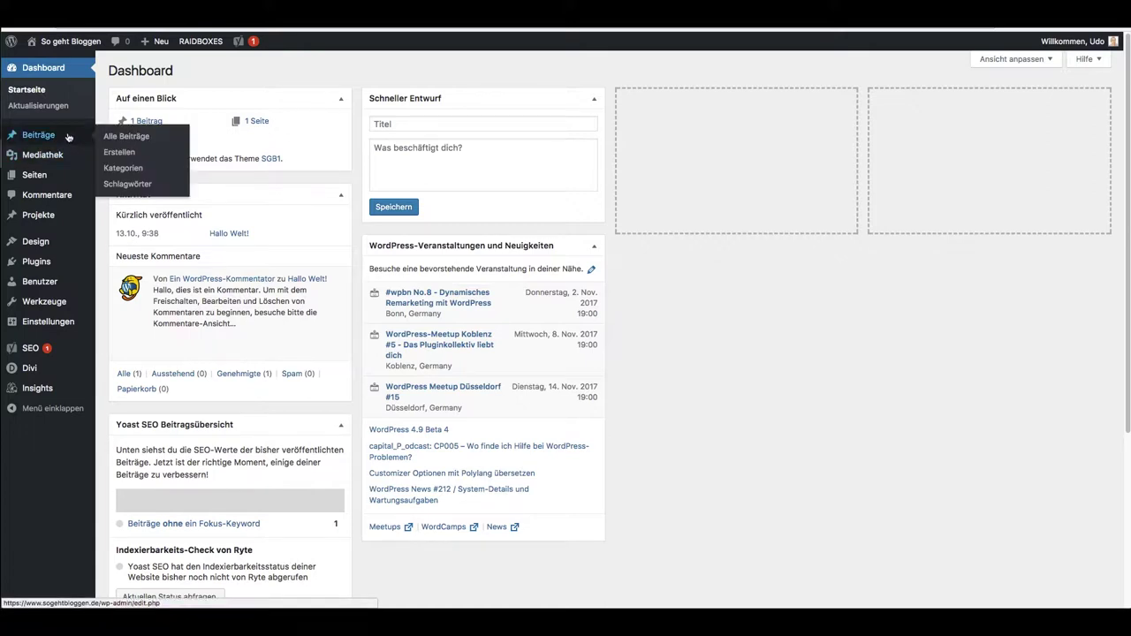
{"action": "mouse_move", "coordinate": [69, 175]}
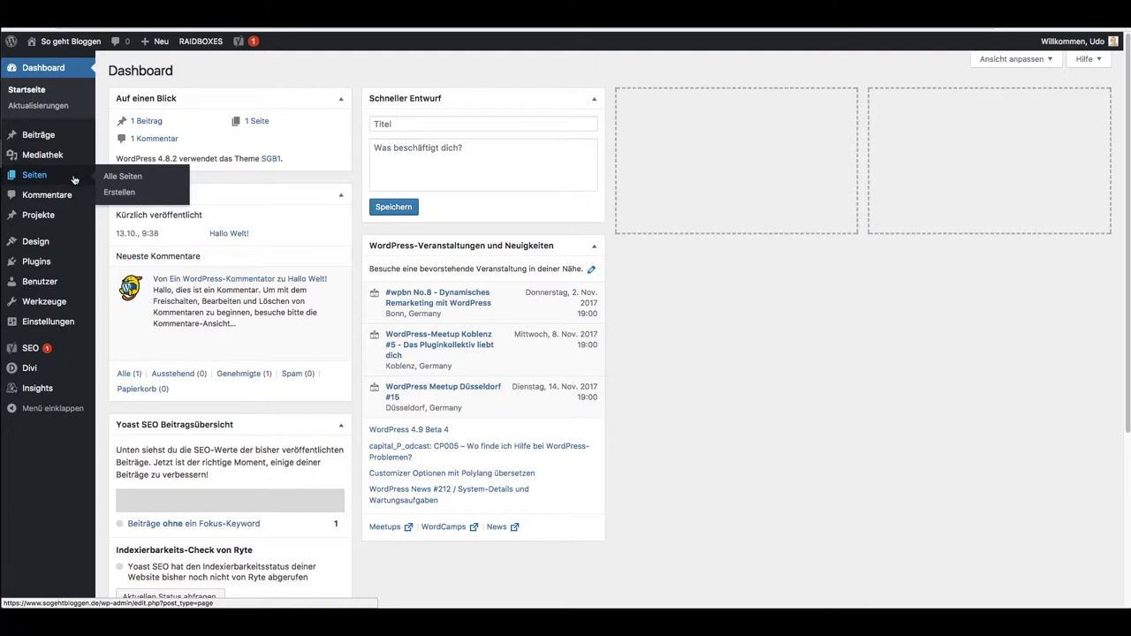
{"action": "left_click", "coordinate": [120, 175]}
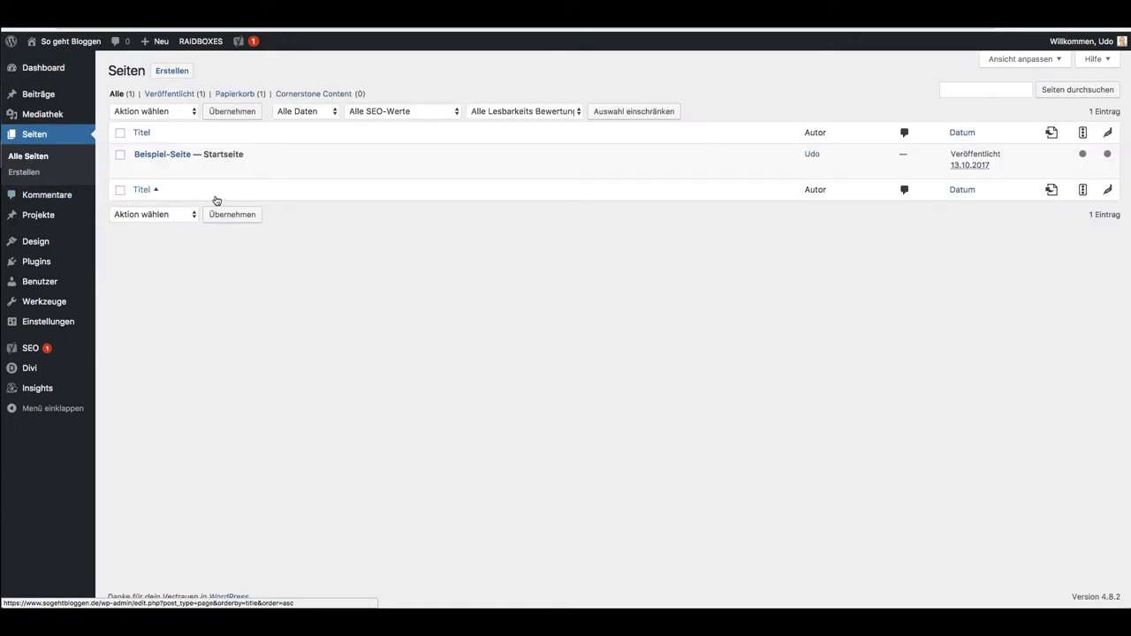
{"action": "mouse_move", "coordinate": [215, 169]}
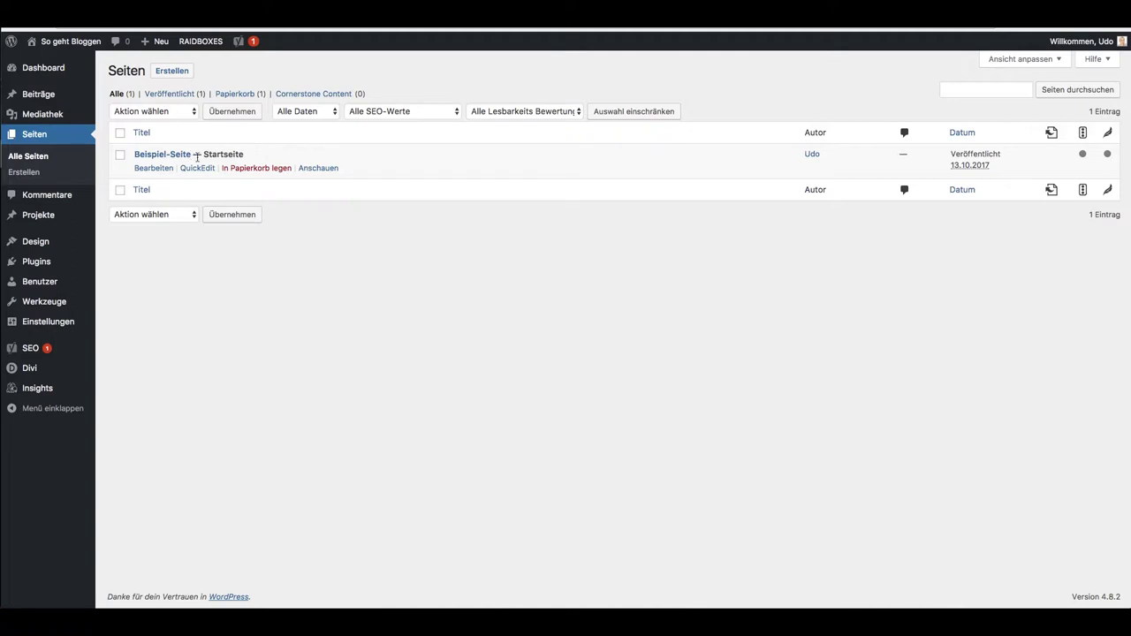
{"action": "left_click", "coordinate": [247, 167]}
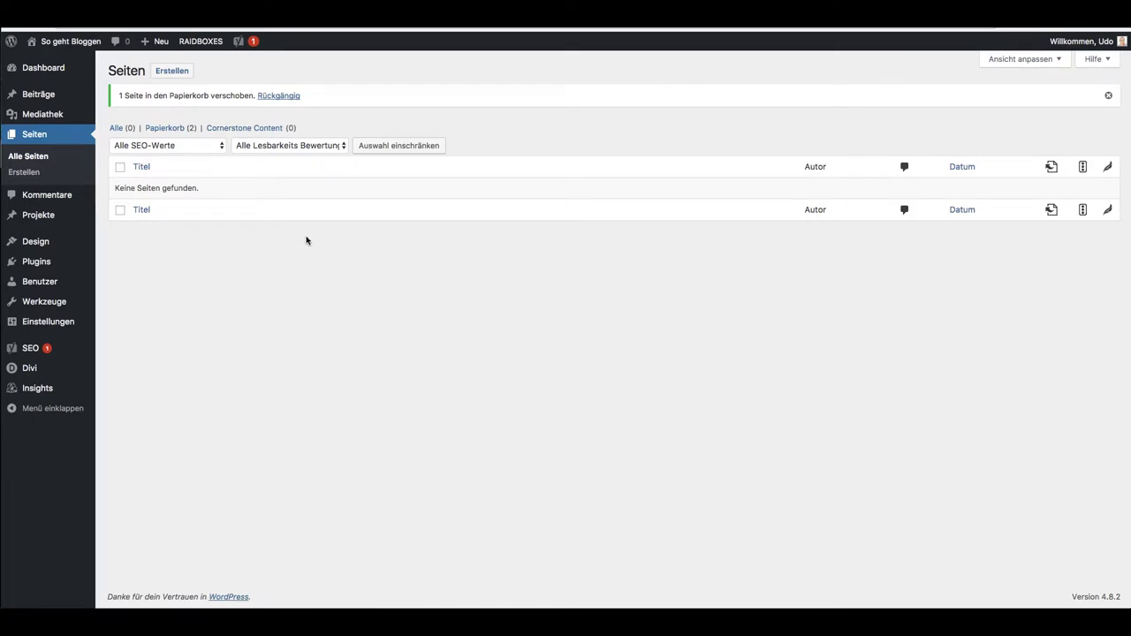
Create a new page titled Impressum and set its Divi page layout to Fullwidth
{"action": "left_click", "coordinate": [172, 71]}
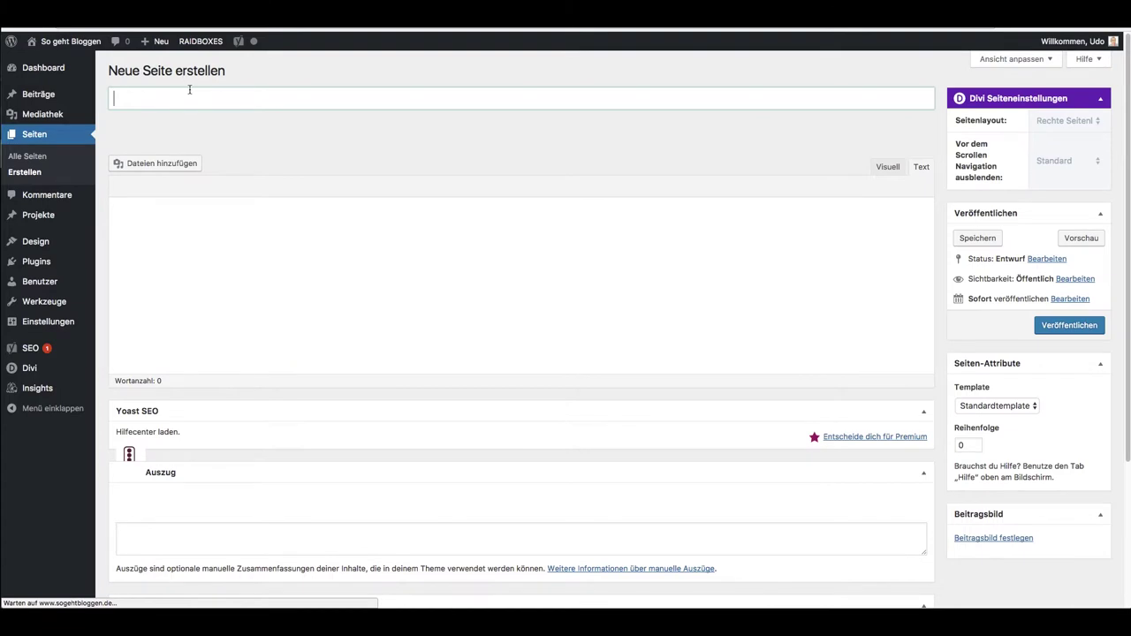
{"action": "left_click", "coordinate": [190, 94]}
{"action": "type", "text": "Impressum"}
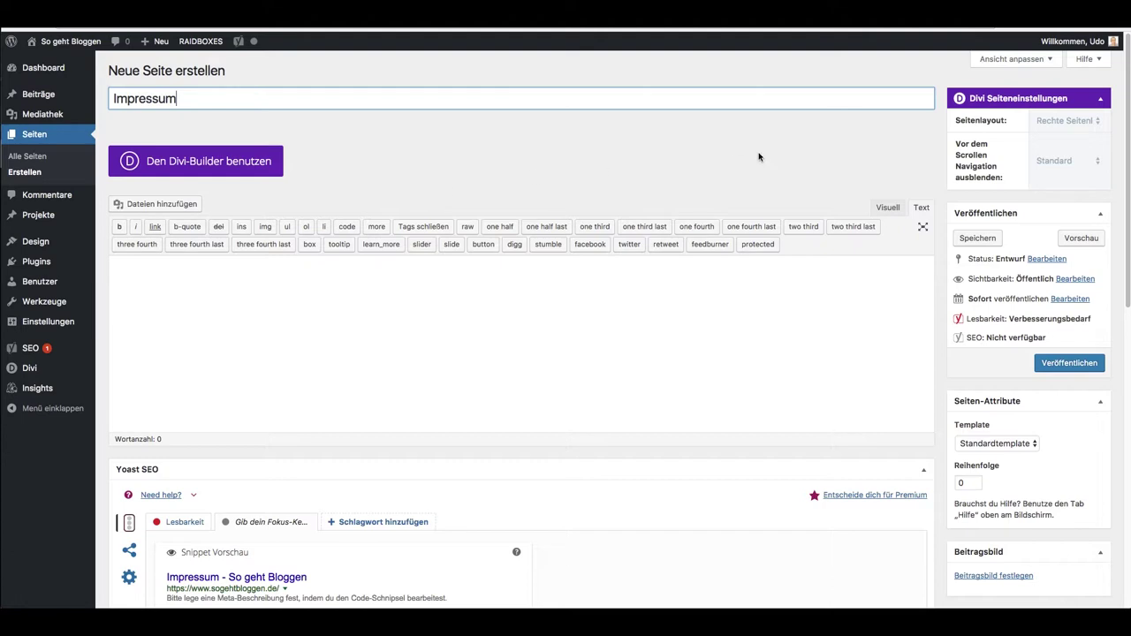
{"action": "left_click", "coordinate": [1049, 121]}
{"action": "left_click", "coordinate": [1054, 142]}
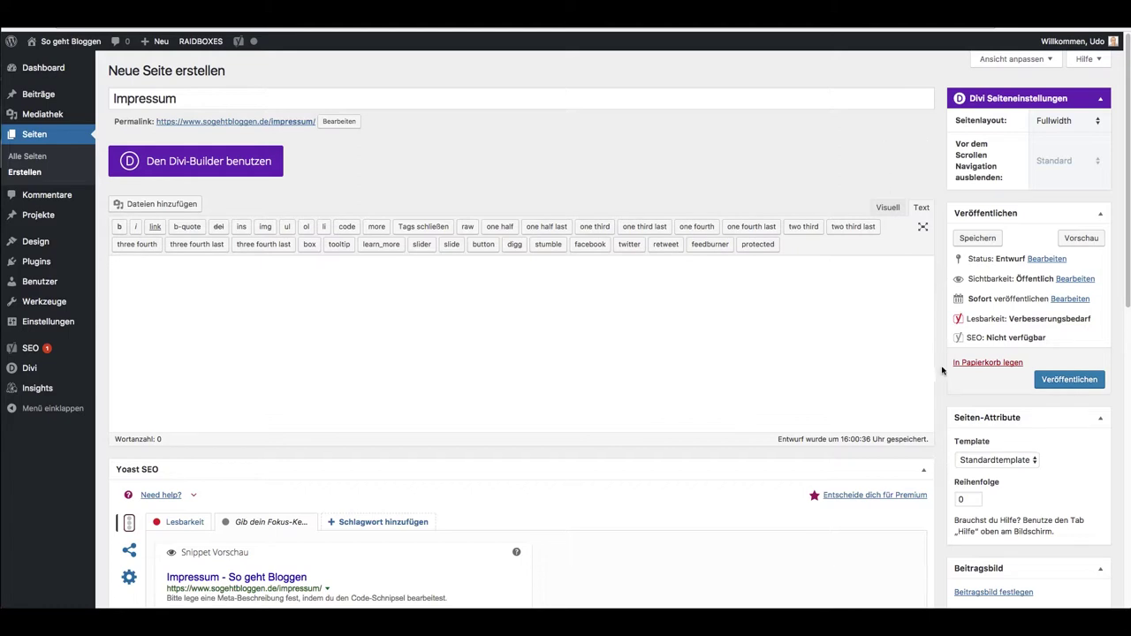
{"action": "scroll", "coordinate": [301, 346], "scroll_direction": "down", "scroll_amount": 2}
{"action": "scroll", "coordinate": [300, 346], "scroll_direction": "up", "scroll_amount": 2}
{"action": "scroll", "coordinate": [265, 257], "scroll_direction": "down", "scroll_amount": 1}
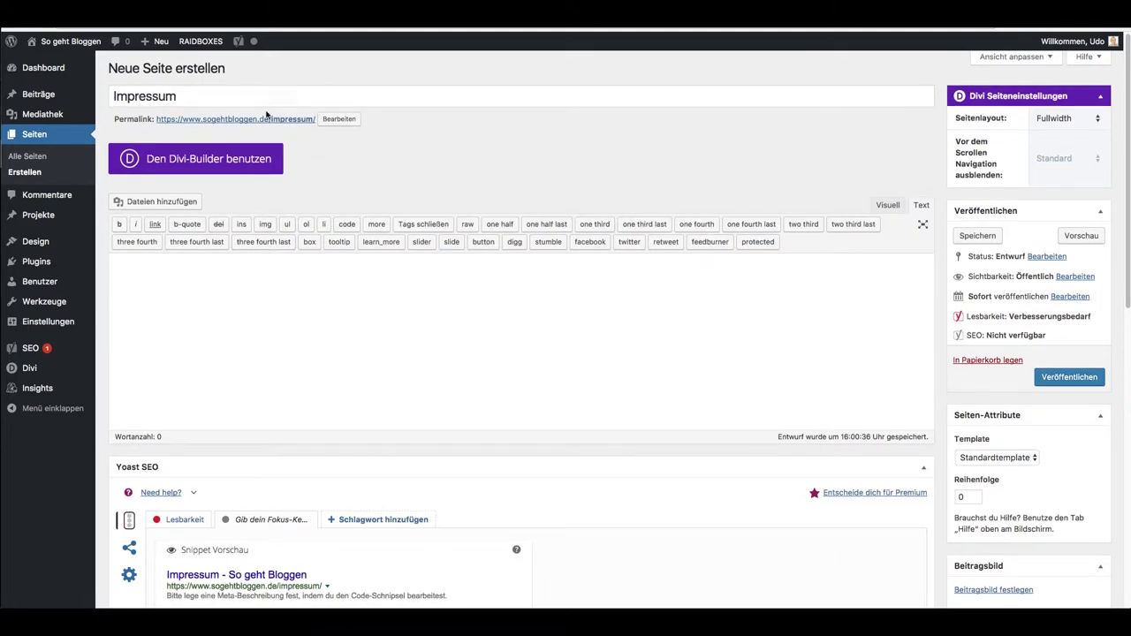
{"action": "left_click", "coordinate": [181, 95]}
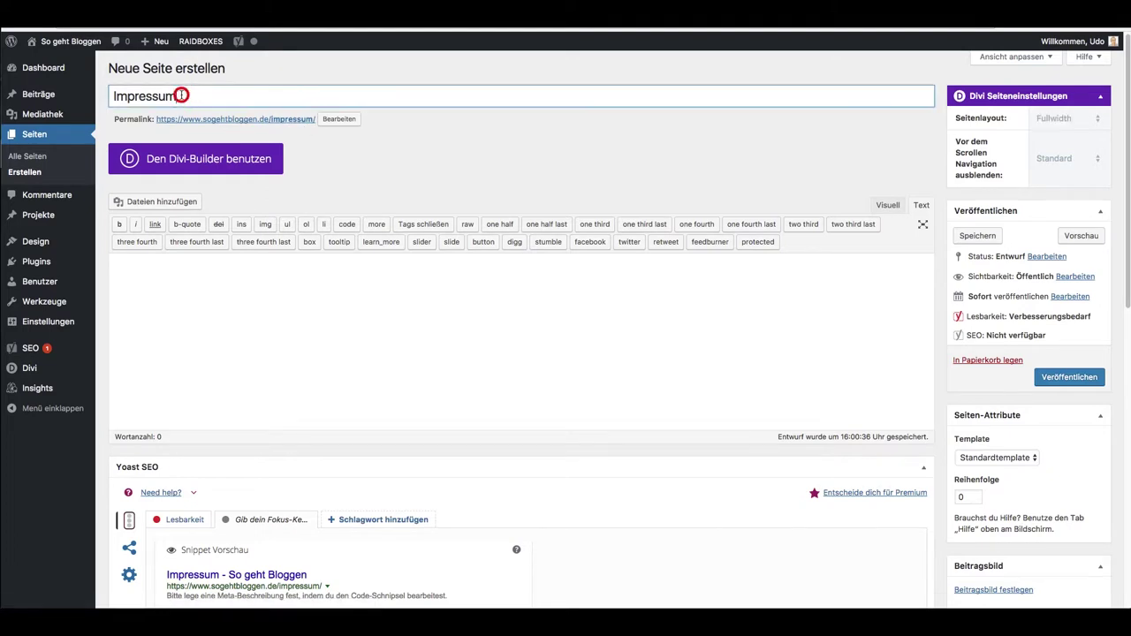
{"action": "key", "text": "BackSpace"}
{"action": "type", "text": "n"}
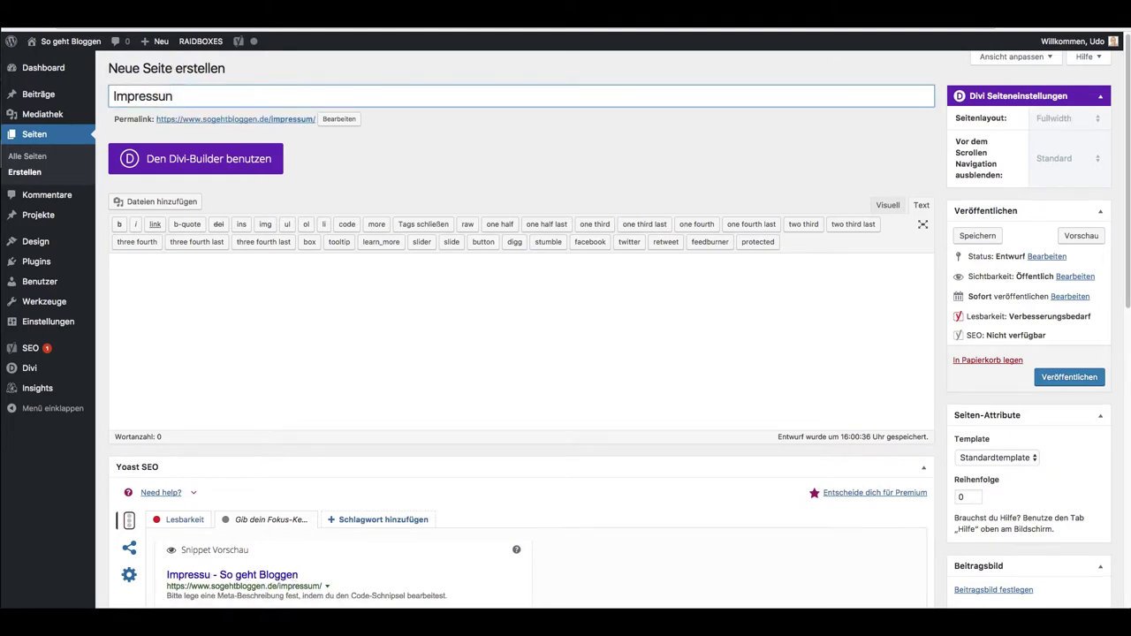
{"action": "left_click", "coordinate": [324, 143]}
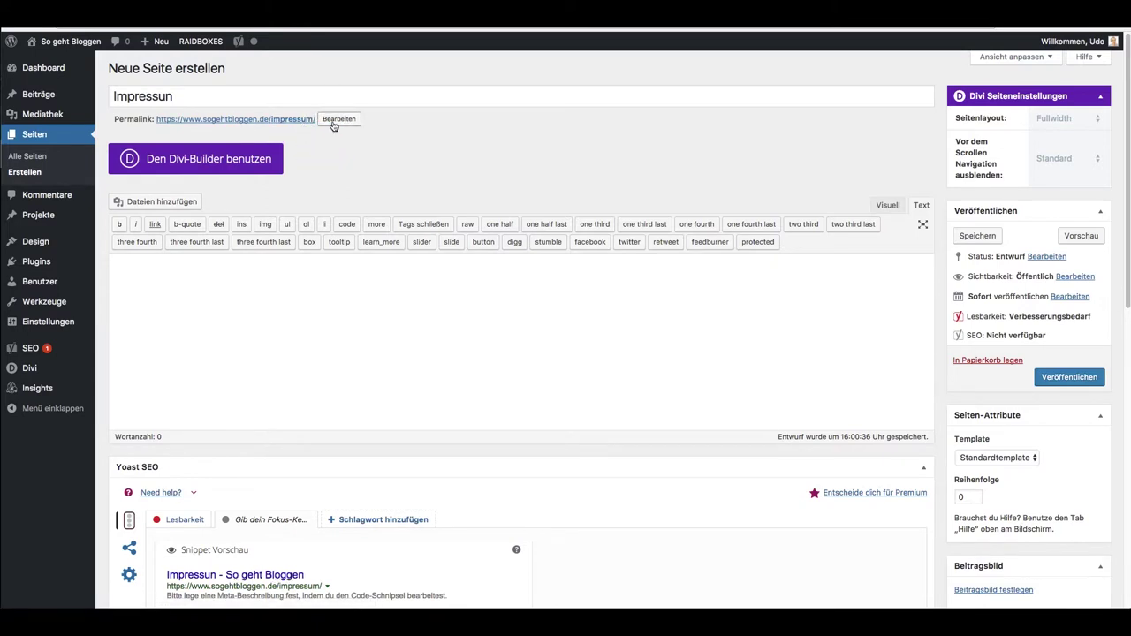
{"action": "left_click", "coordinate": [203, 98]}
{"action": "key", "text": "BackSpace"}
{"action": "type", "text": "m"}
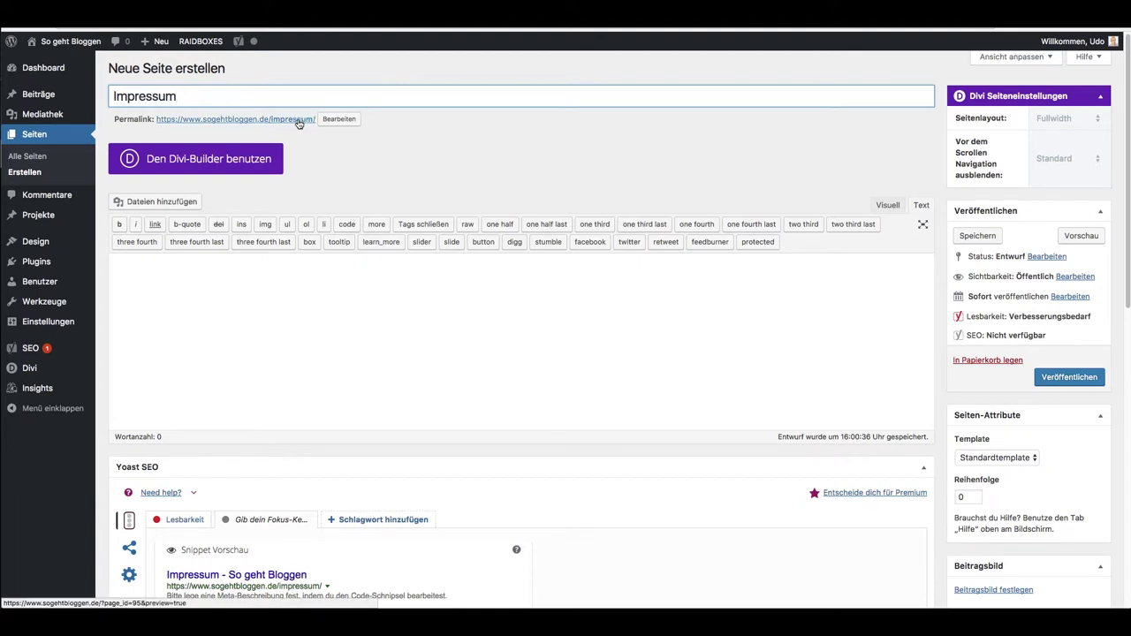
{"action": "left_click", "coordinate": [341, 119]}
{"action": "left_click", "coordinate": [405, 120]}
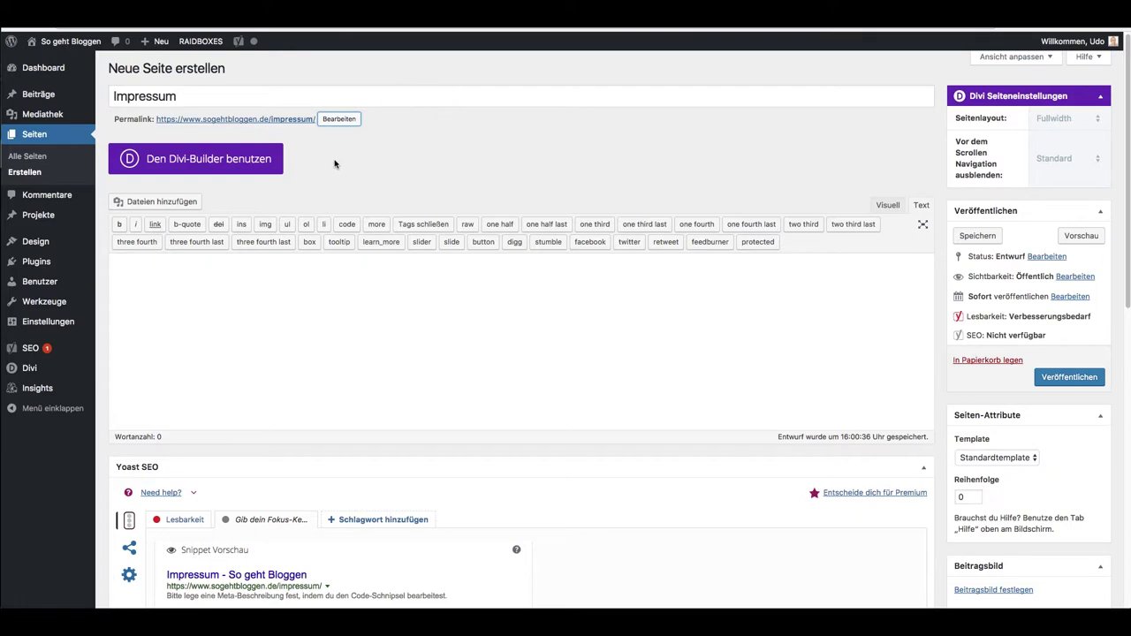
Set Meta robots index to noindex in the page's advanced Yoast SEO settings and publish the Impressum page
{"action": "scroll", "coordinate": [336, 162], "scroll_direction": "down", "scroll_amount": 1}
{"action": "scroll", "coordinate": [334, 279], "scroll_direction": "down", "scroll_amount": 3}
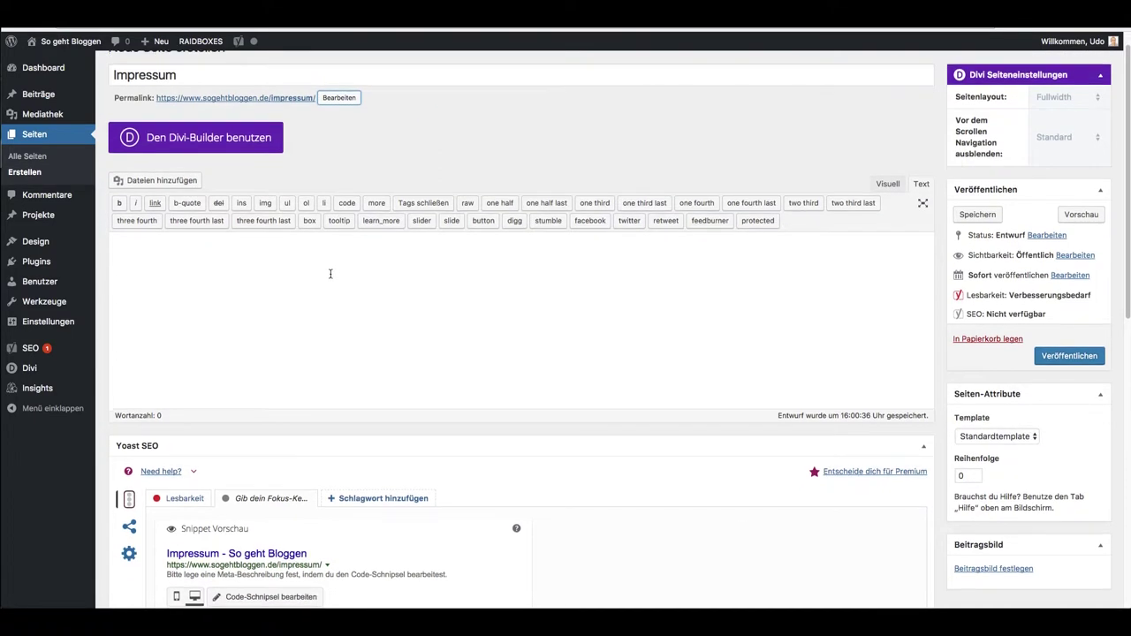
{"action": "scroll", "coordinate": [284, 283], "scroll_direction": "down", "scroll_amount": 5}
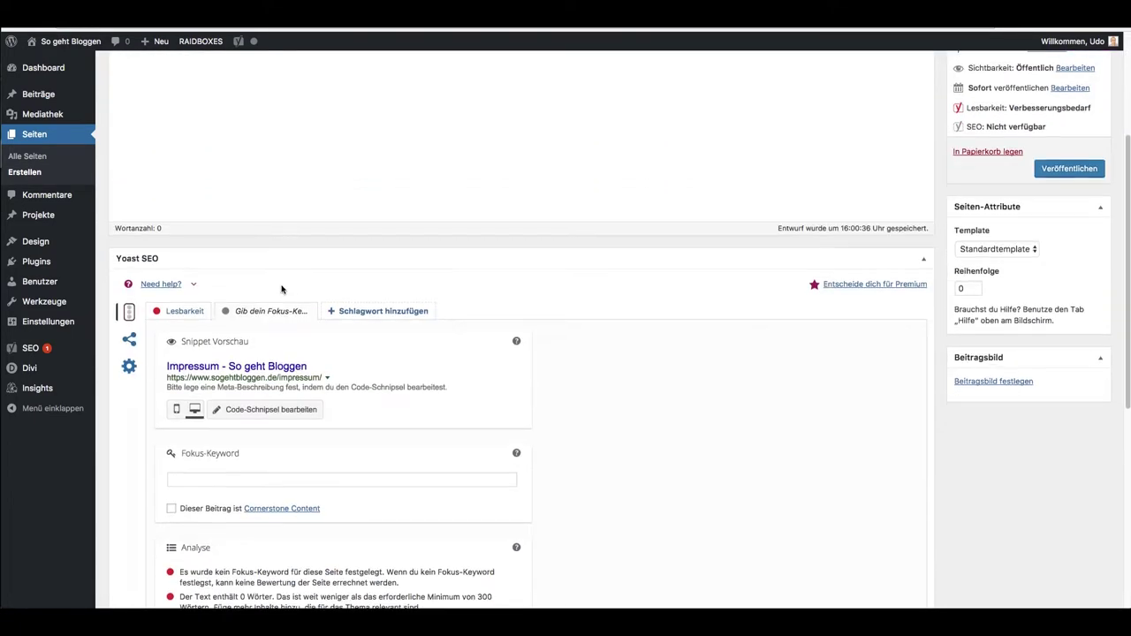
{"action": "scroll", "coordinate": [144, 353], "scroll_direction": "down", "scroll_amount": 1}
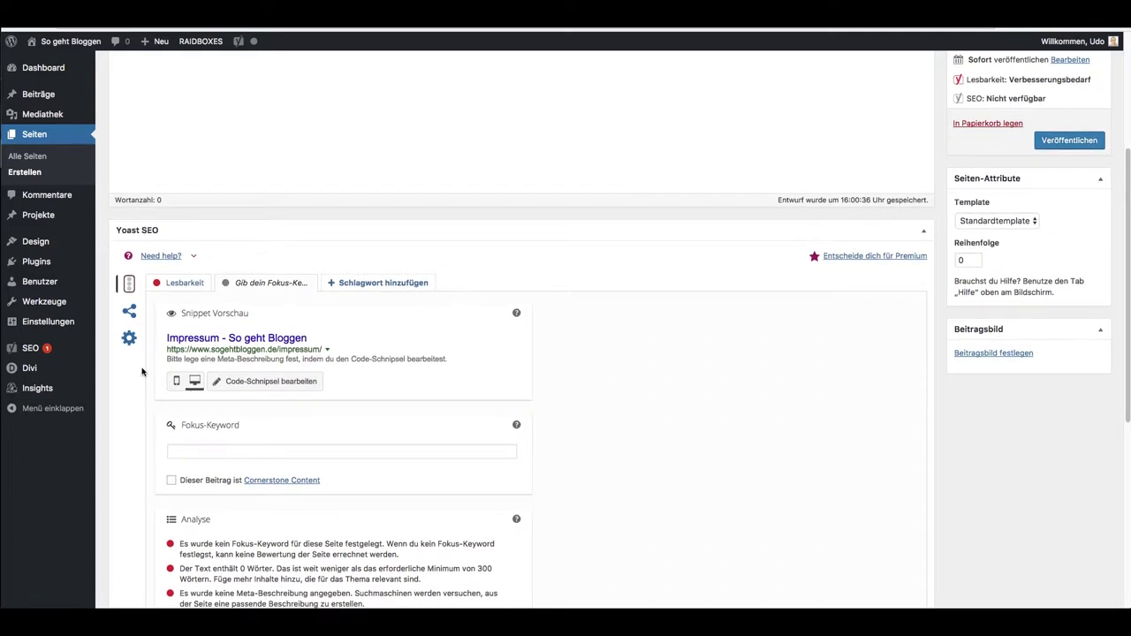
{"action": "scroll", "coordinate": [141, 371], "scroll_direction": "down", "scroll_amount": 1}
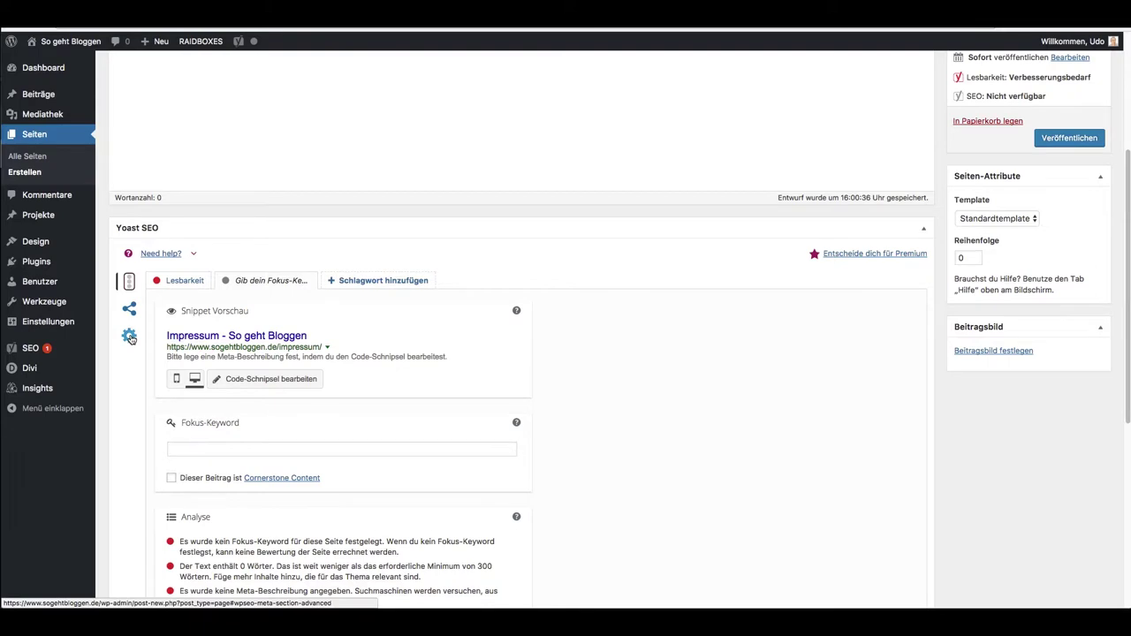
{"action": "left_click", "coordinate": [129, 335]}
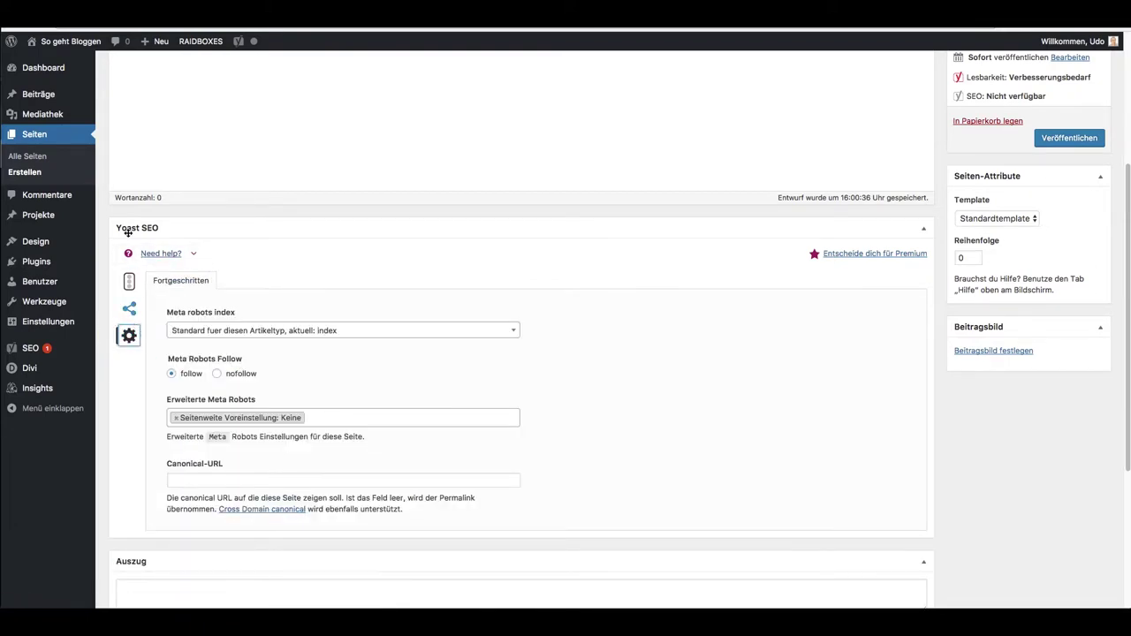
{"action": "scroll", "coordinate": [300, 257], "scroll_direction": "down", "scroll_amount": 1}
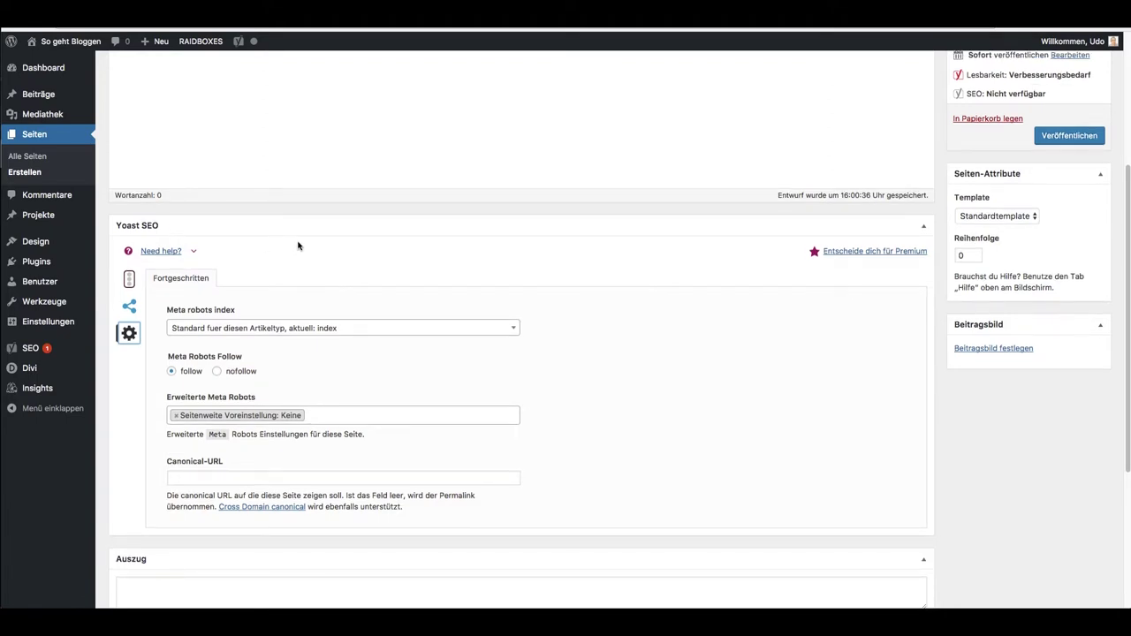
{"action": "scroll", "coordinate": [300, 247], "scroll_direction": "down", "scroll_amount": 1}
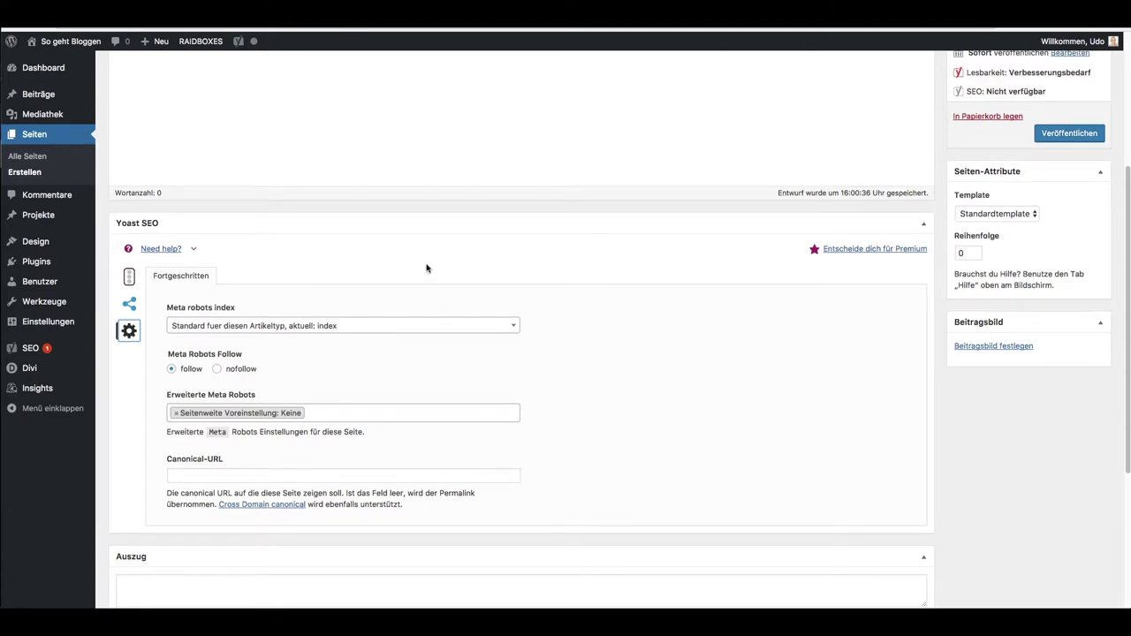
{"action": "scroll", "coordinate": [427, 267], "scroll_direction": "down", "scroll_amount": 1}
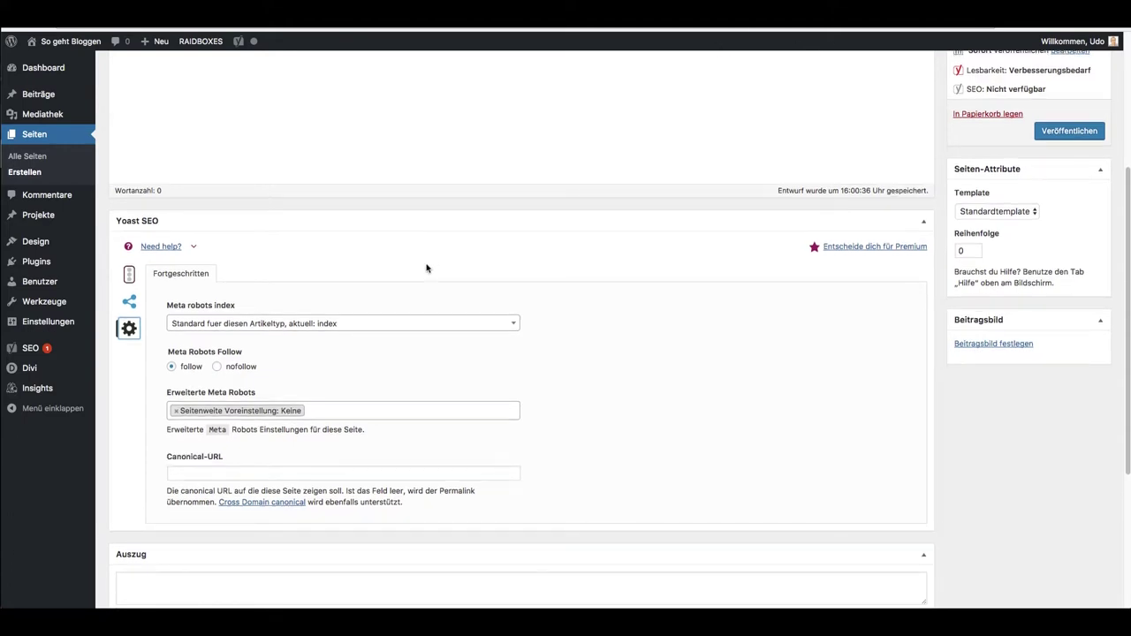
{"action": "left_click", "coordinate": [292, 324]}
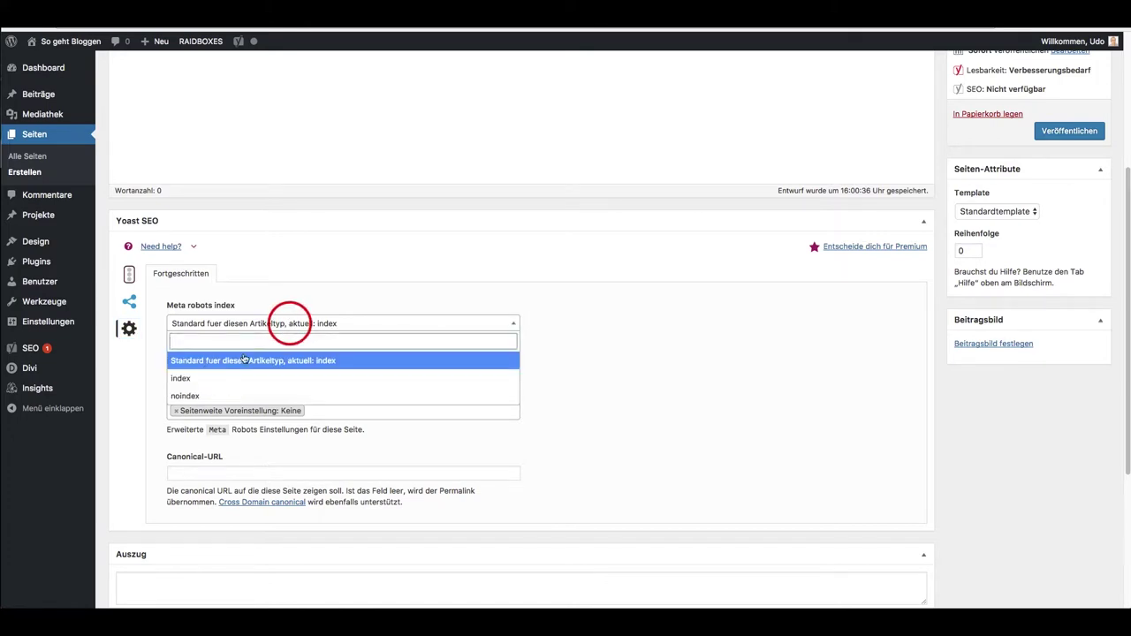
{"action": "left_click", "coordinate": [183, 394]}
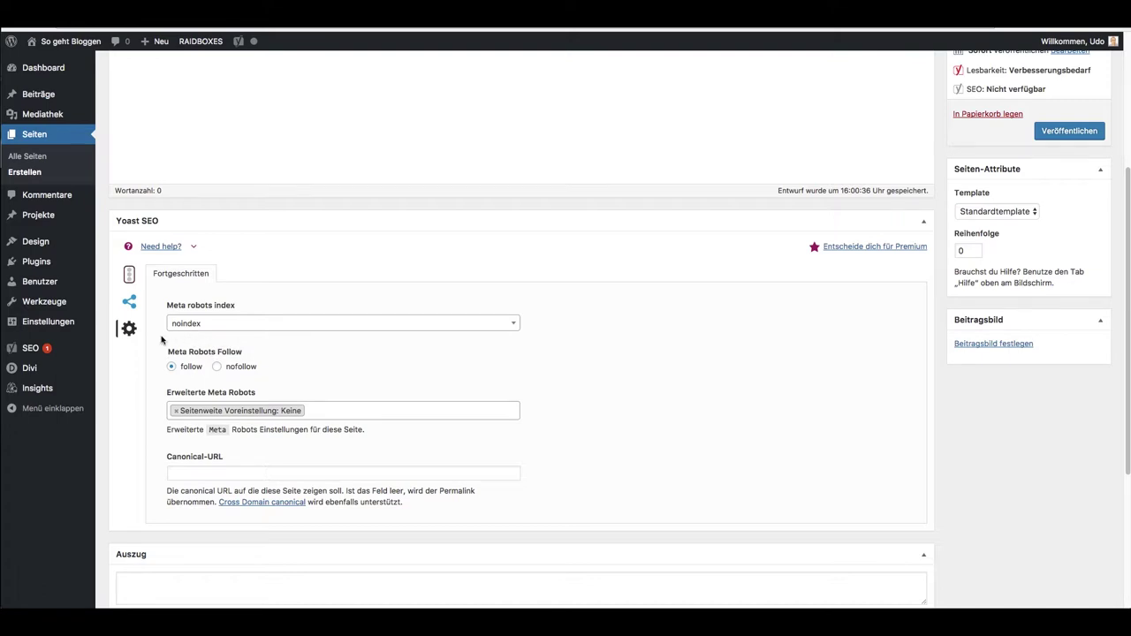
{"action": "scroll", "coordinate": [161, 338], "scroll_direction": "down", "scroll_amount": 1}
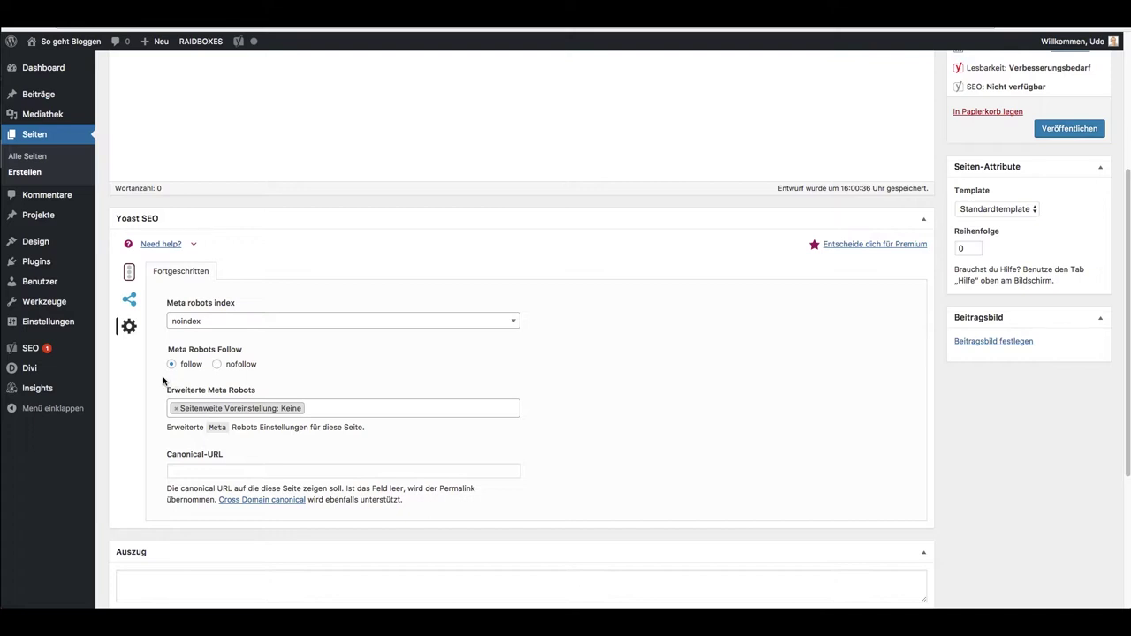
{"action": "scroll", "coordinate": [479, 391], "scroll_direction": "up", "scroll_amount": 5}
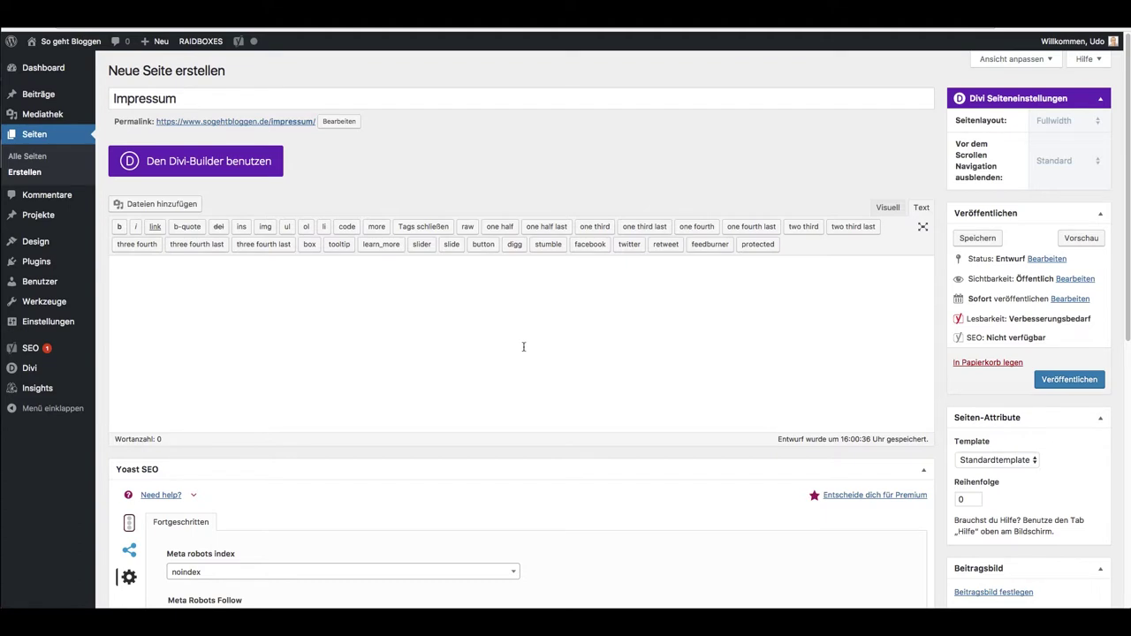
{"action": "left_click", "coordinate": [1069, 378]}
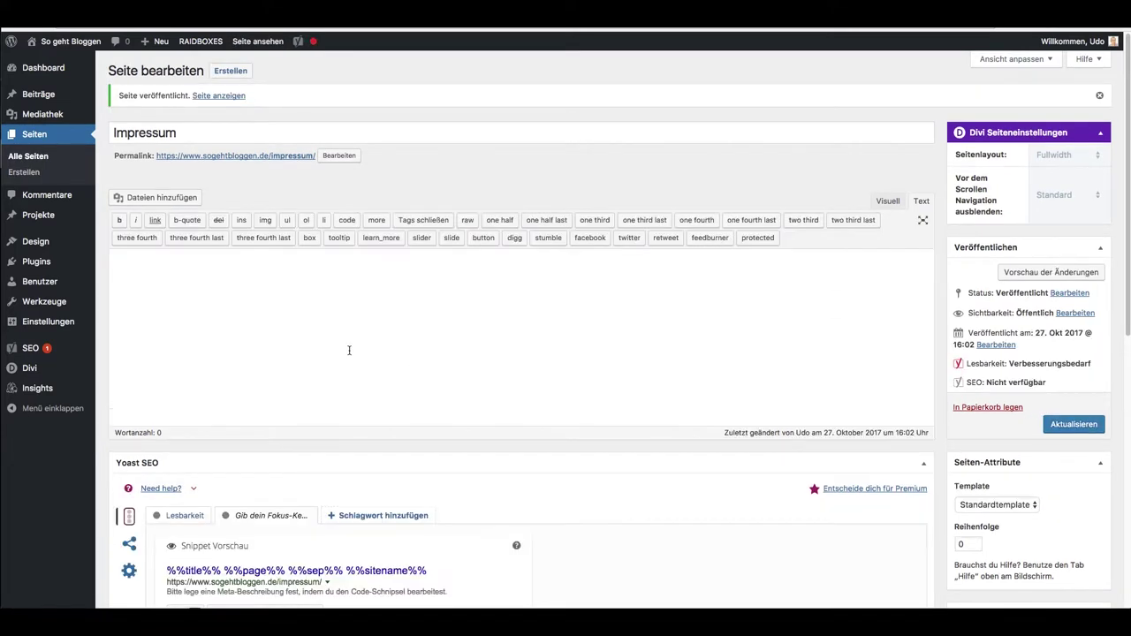
Create another new page titled Datenschutz and set its Divi page layout to Fullwidth
{"action": "left_click", "coordinate": [24, 171]}
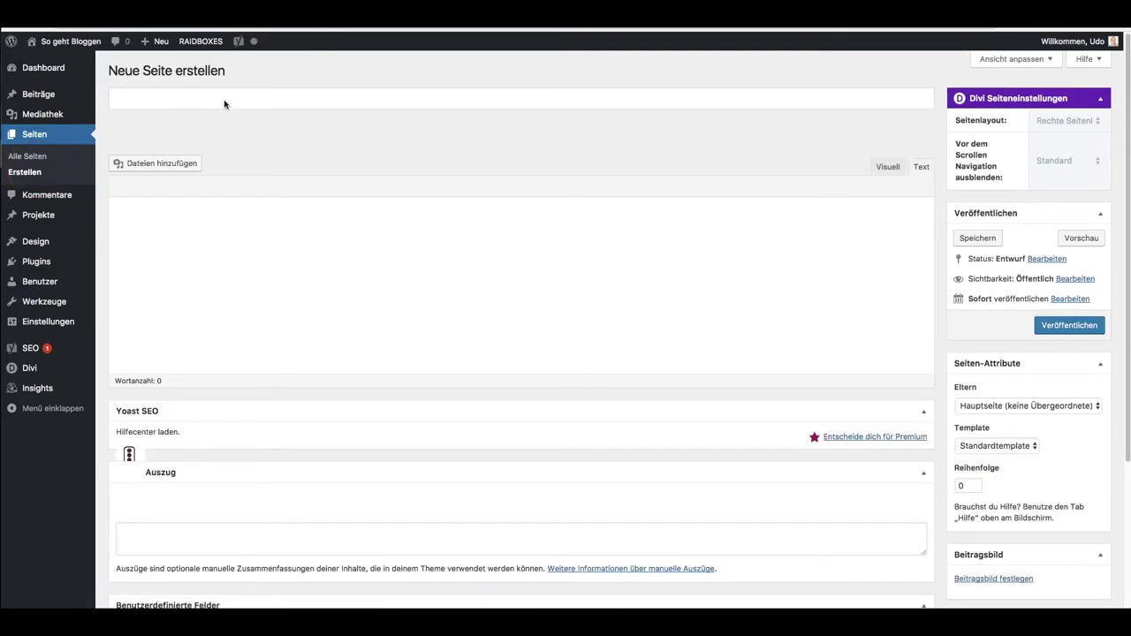
{"action": "left_click", "coordinate": [223, 101]}
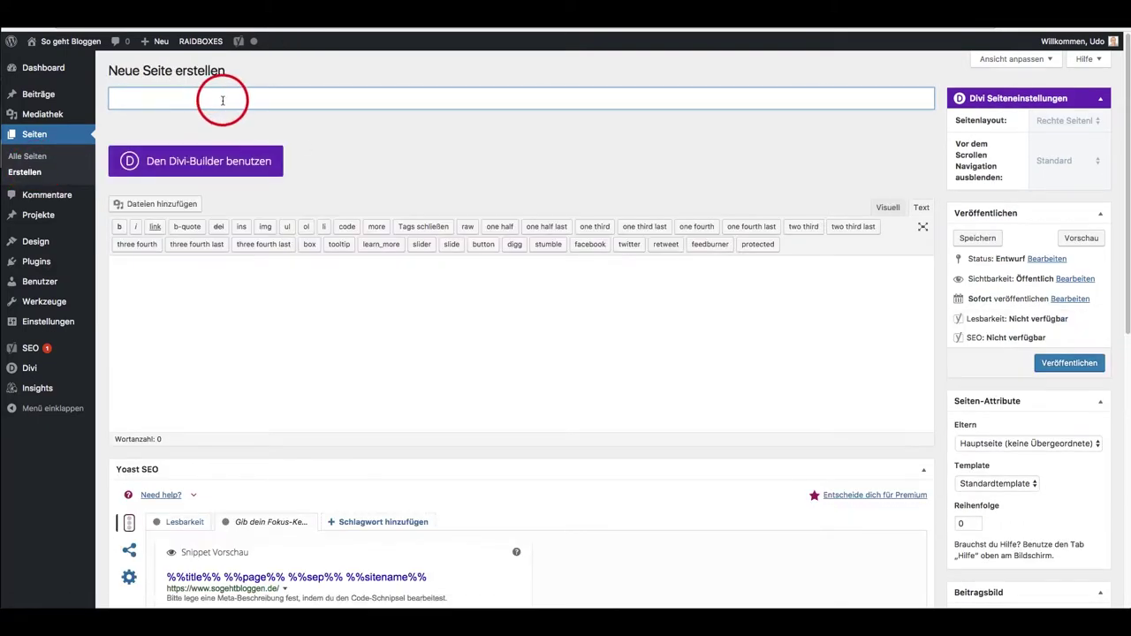
{"action": "type", "text": "Datenschutz"}
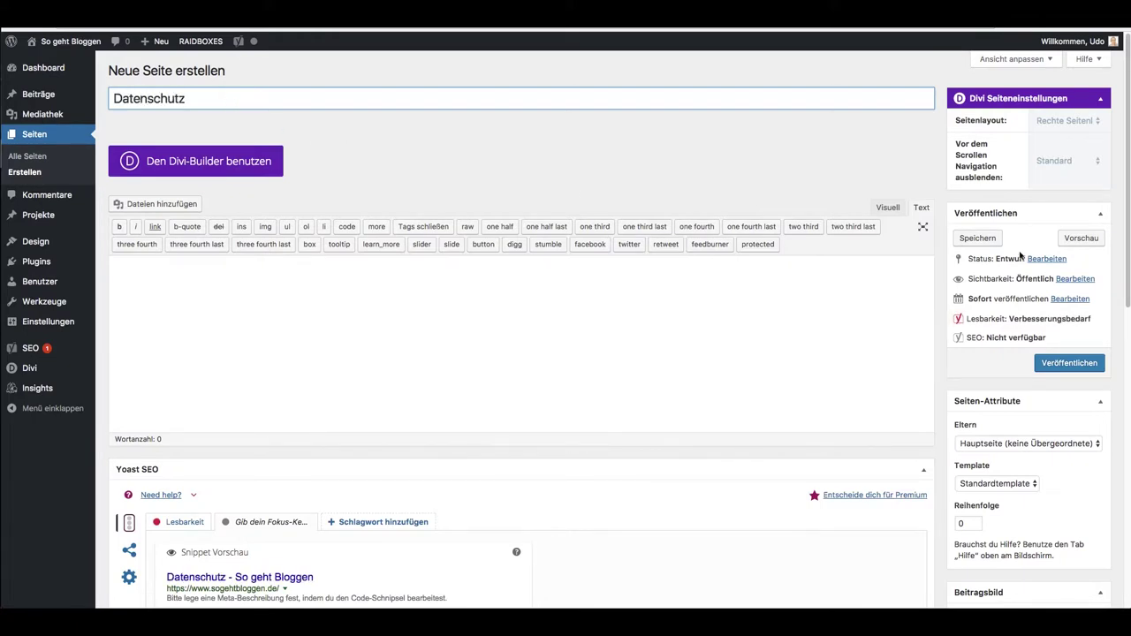
{"action": "left_click", "coordinate": [1057, 116]}
{"action": "left_click", "coordinate": [1067, 143]}
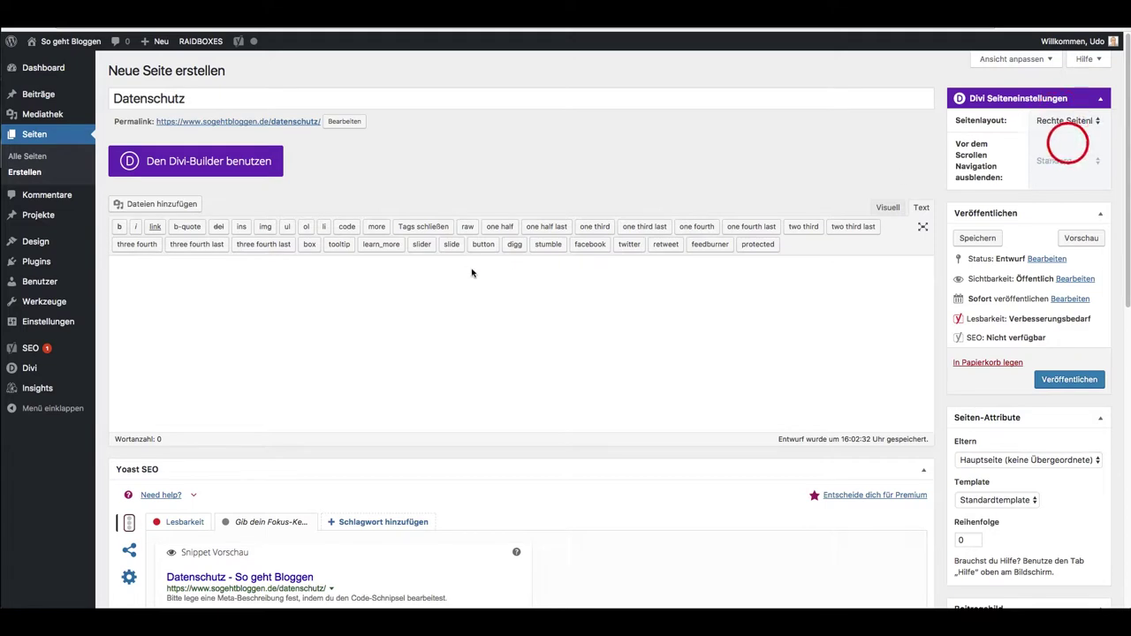
Set Meta robots index to noindex in the advanced Yoast SEO settings and publish the Datenschutz page
{"action": "scroll", "coordinate": [251, 329], "scroll_direction": "down", "scroll_amount": 10}
{"action": "scroll", "coordinate": [217, 352], "scroll_direction": "up", "scroll_amount": 2}
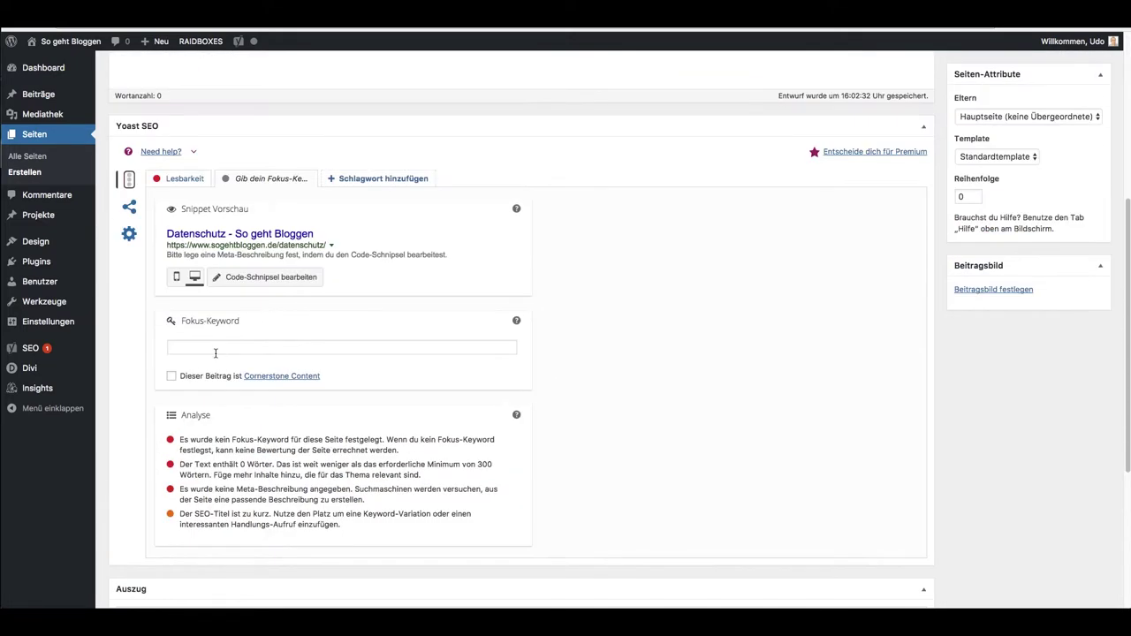
{"action": "left_click", "coordinate": [131, 235]}
{"action": "left_click", "coordinate": [237, 229]}
{"action": "left_click", "coordinate": [210, 300]}
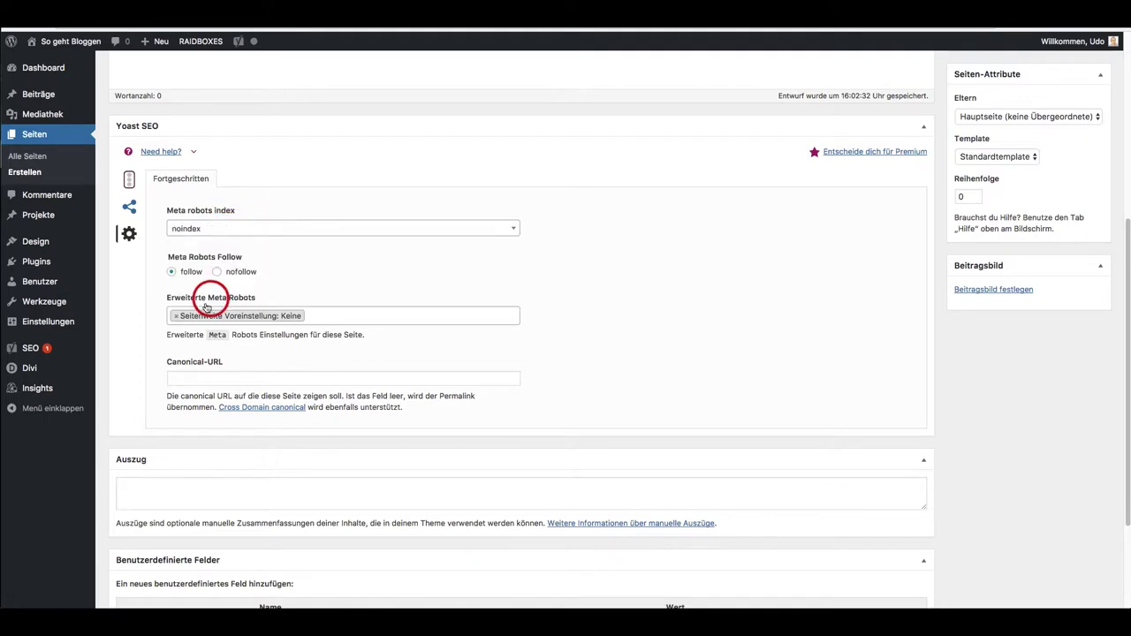
{"action": "scroll", "coordinate": [795, 291], "scroll_direction": "up", "scroll_amount": 5}
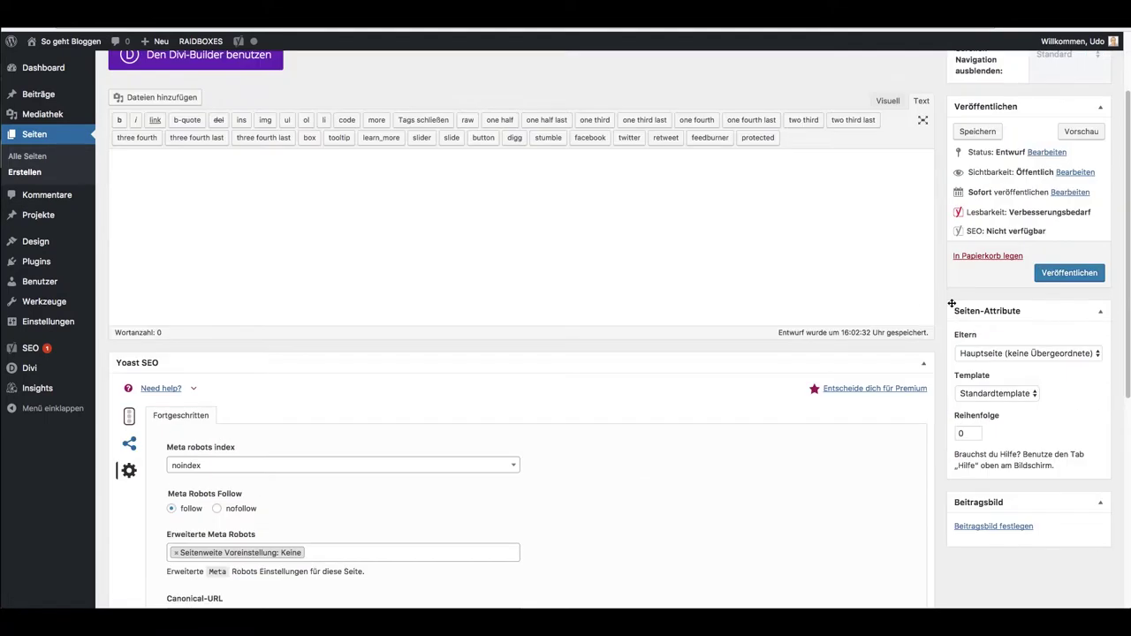
{"action": "left_click", "coordinate": [1054, 275]}
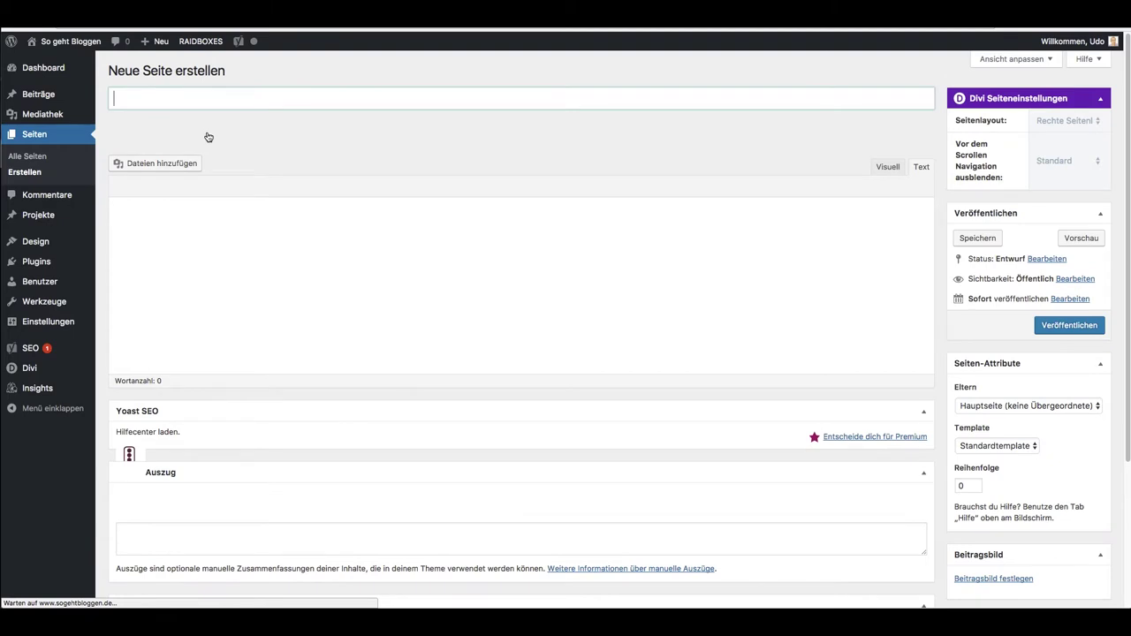
Set up the new page with the title Startseite, the Fullwidth Divi page layout and the placeholder text asdf
{"action": "type", "text": "Startseite"}
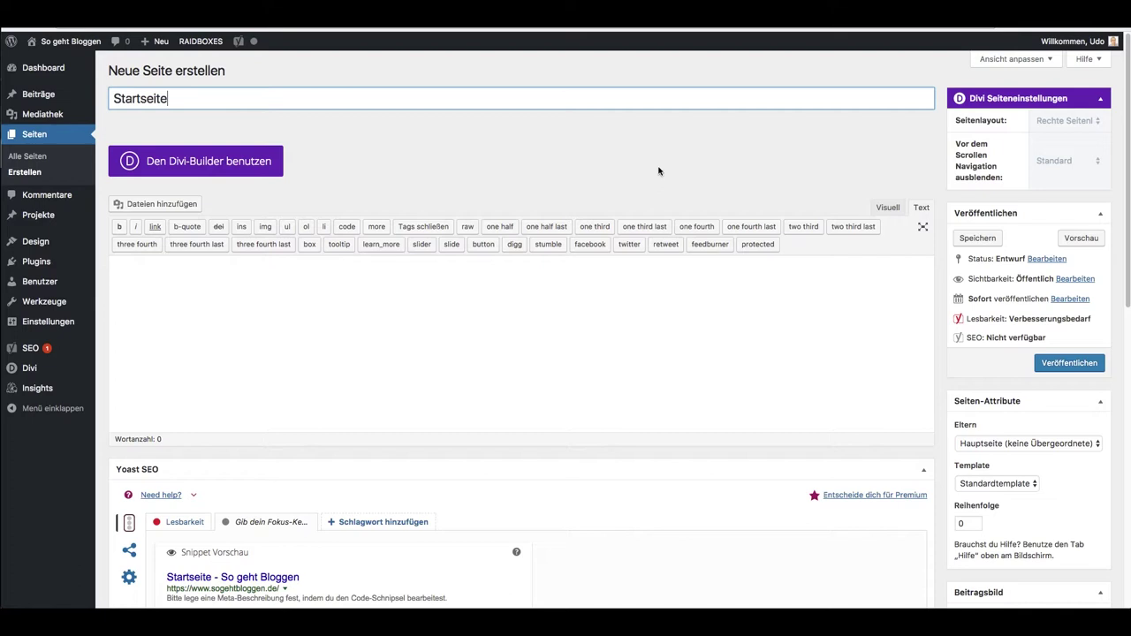
{"action": "left_click", "coordinate": [897, 162]}
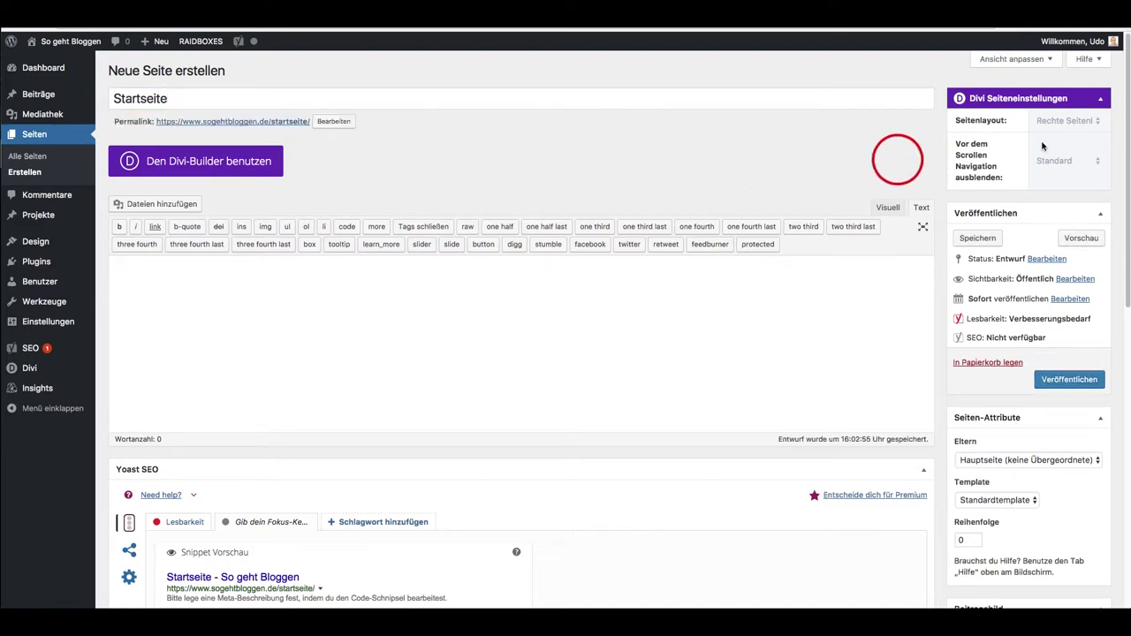
{"action": "left_click", "coordinate": [1073, 120]}
{"action": "left_click", "coordinate": [1076, 144]}
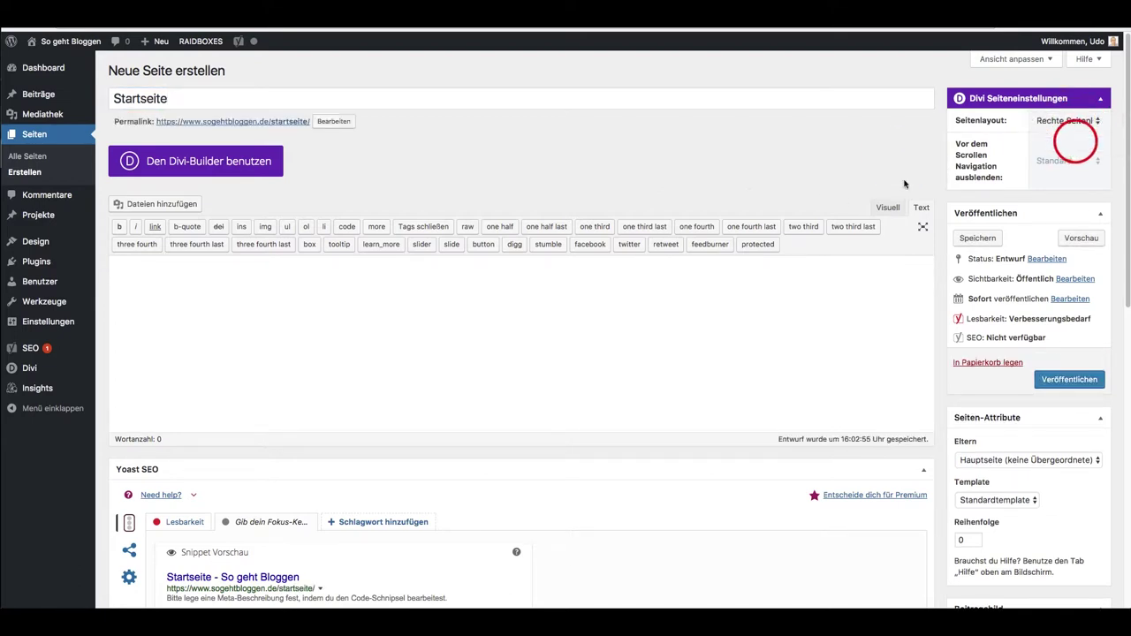
{"action": "left_click", "coordinate": [299, 315]}
{"action": "type", "text": "asdf"}
Check the Startseite page's advanced Yoast SEO settings and publish the page with the default Meta robots index
{"action": "scroll", "coordinate": [354, 329], "scroll_direction": "down", "scroll_amount": 7}
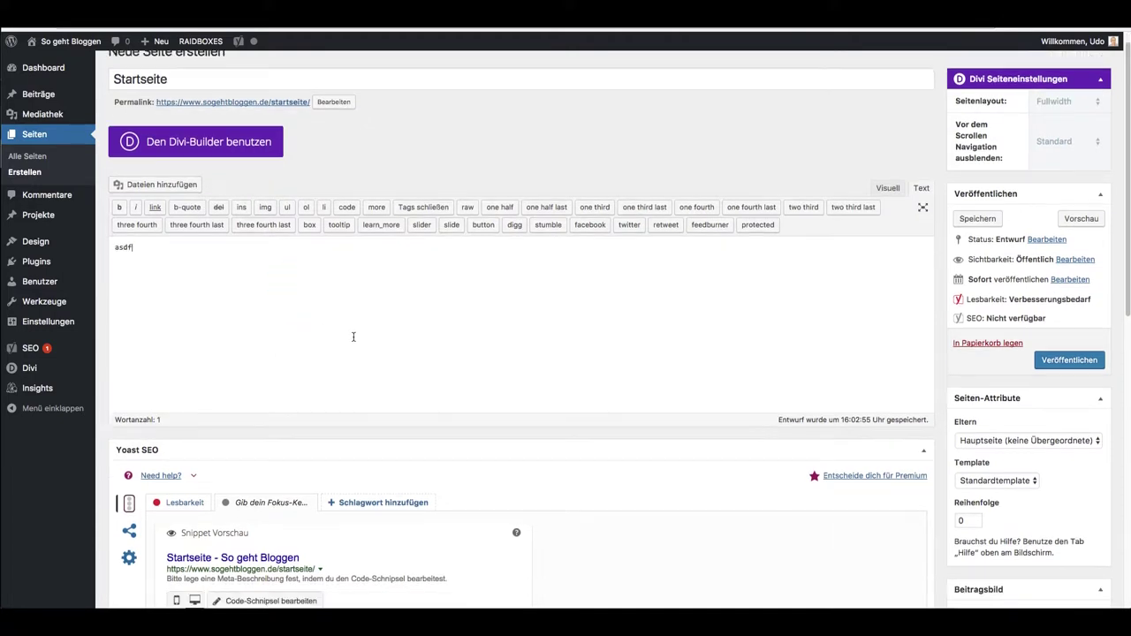
{"action": "scroll", "coordinate": [347, 381], "scroll_direction": "down", "scroll_amount": 2}
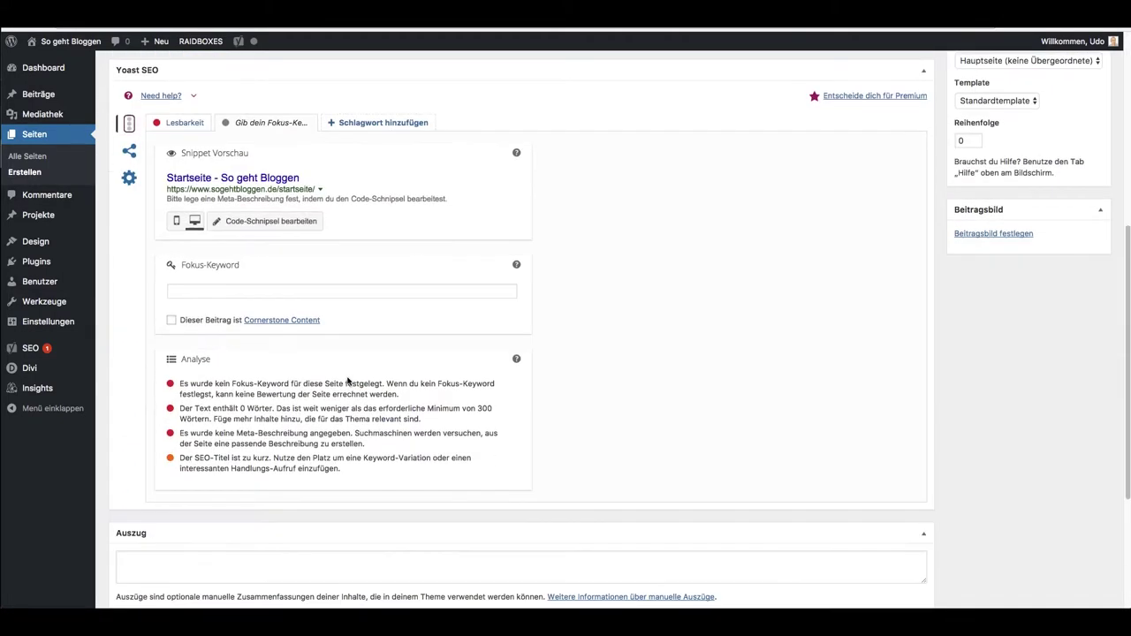
{"action": "scroll", "coordinate": [348, 381], "scroll_direction": "up", "scroll_amount": 3}
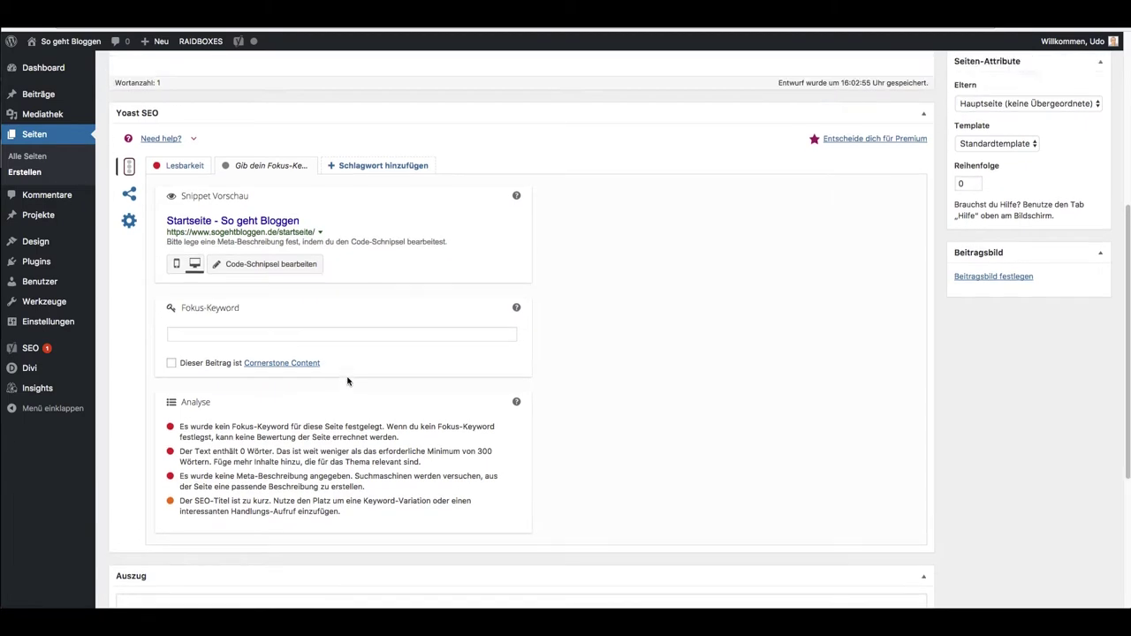
{"action": "scroll", "coordinate": [336, 363], "scroll_direction": "up", "scroll_amount": 2}
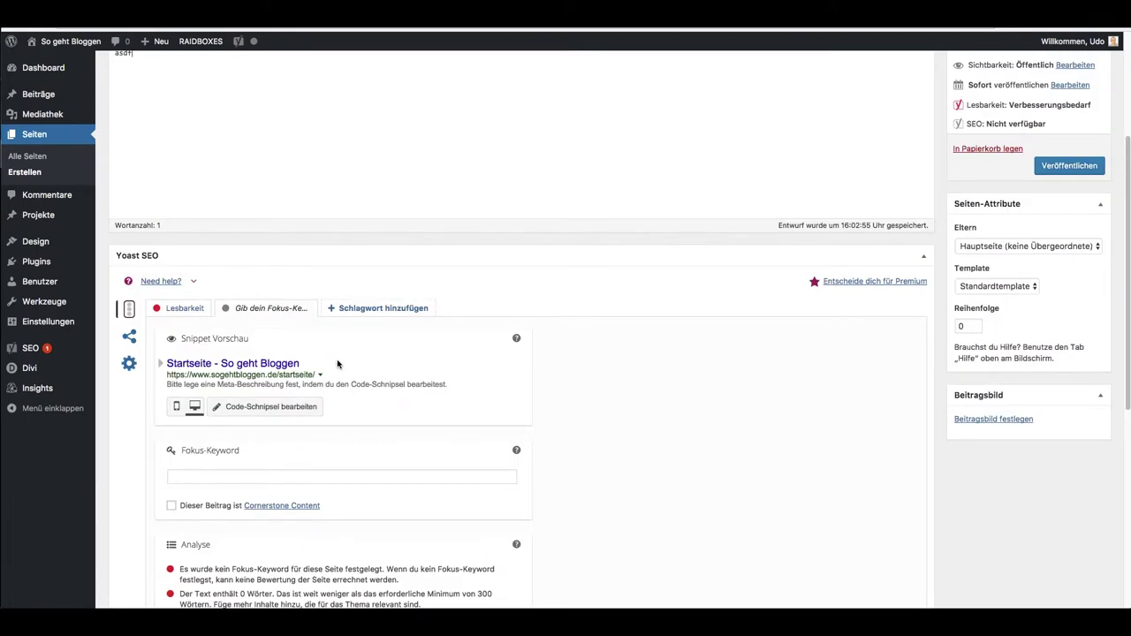
{"action": "scroll", "coordinate": [337, 363], "scroll_direction": "down", "scroll_amount": 1}
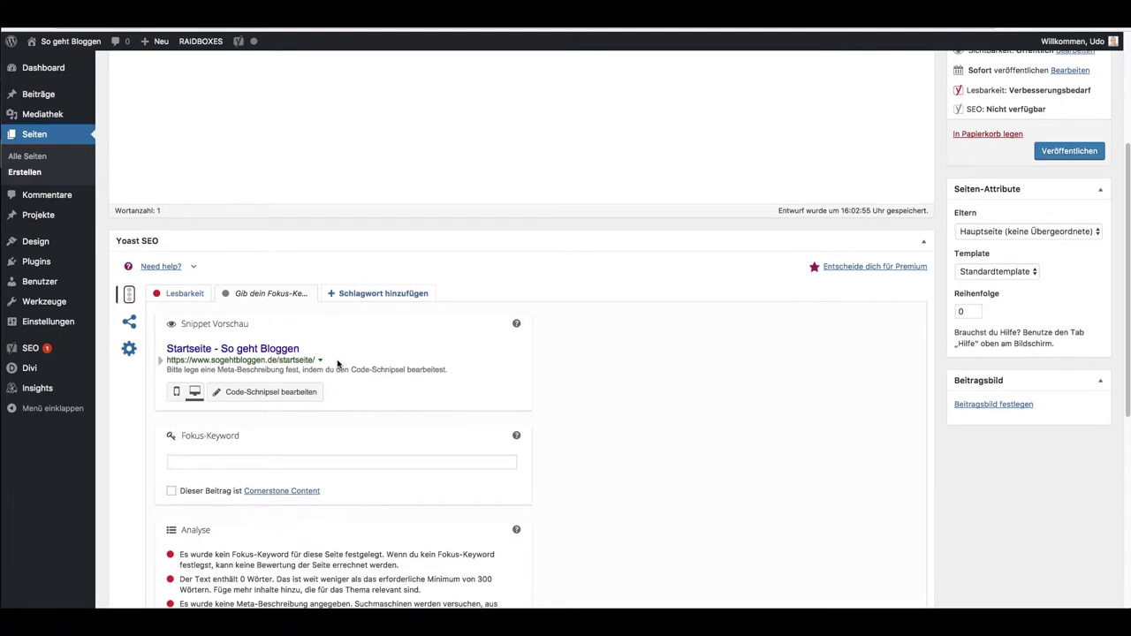
{"action": "left_click", "coordinate": [129, 347]}
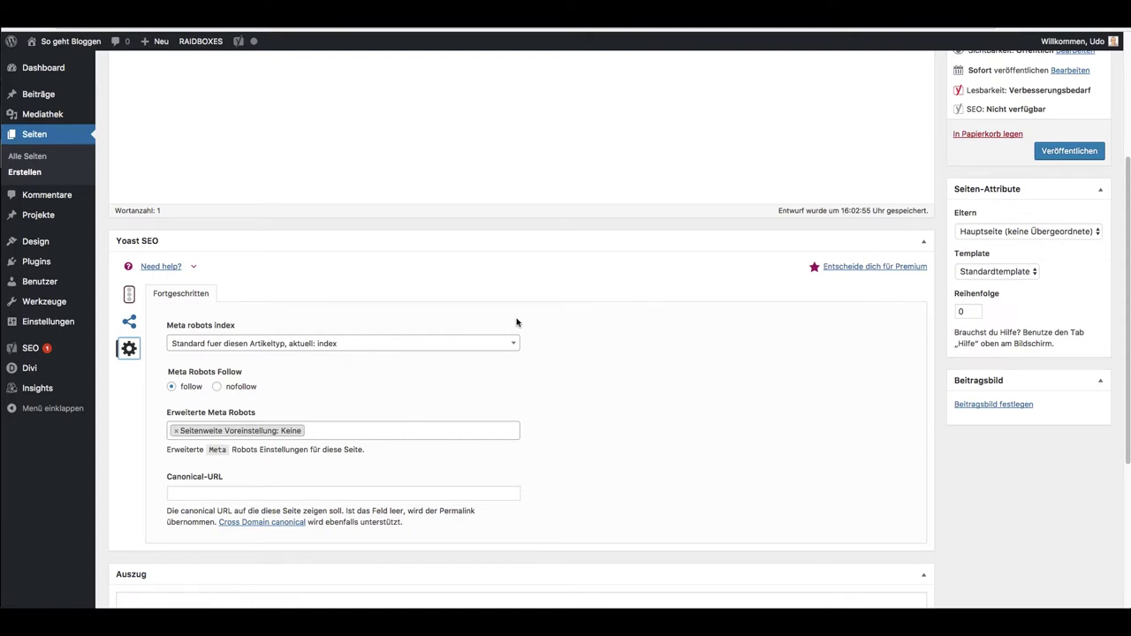
{"action": "scroll", "coordinate": [637, 323], "scroll_direction": "up", "scroll_amount": 5}
{"action": "left_click", "coordinate": [1062, 380]}
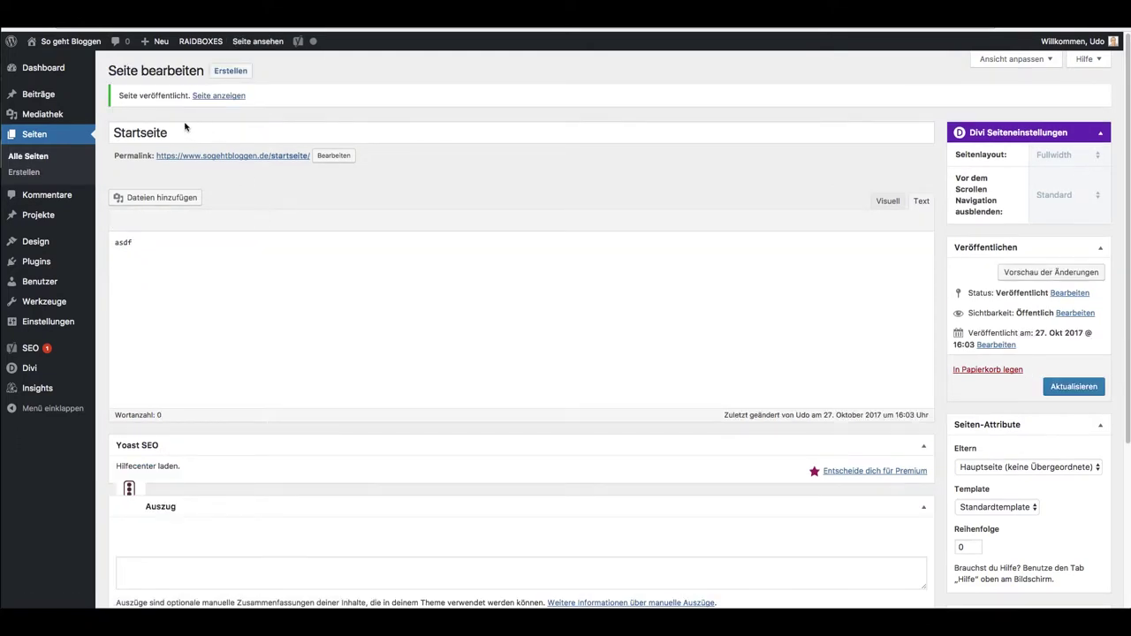
Create and publish a new page titled Über mich with the Fullwidth Divi page layout
{"action": "left_click", "coordinate": [230, 70]}
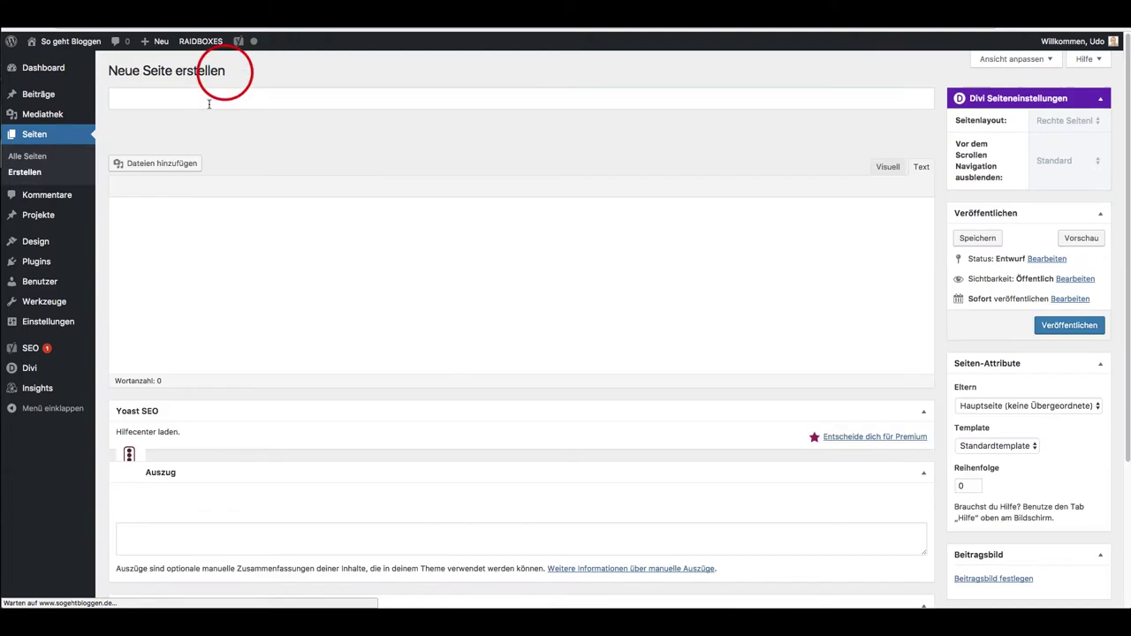
{"action": "left_click", "coordinate": [202, 105]}
{"action": "type", "text": "Ü"}
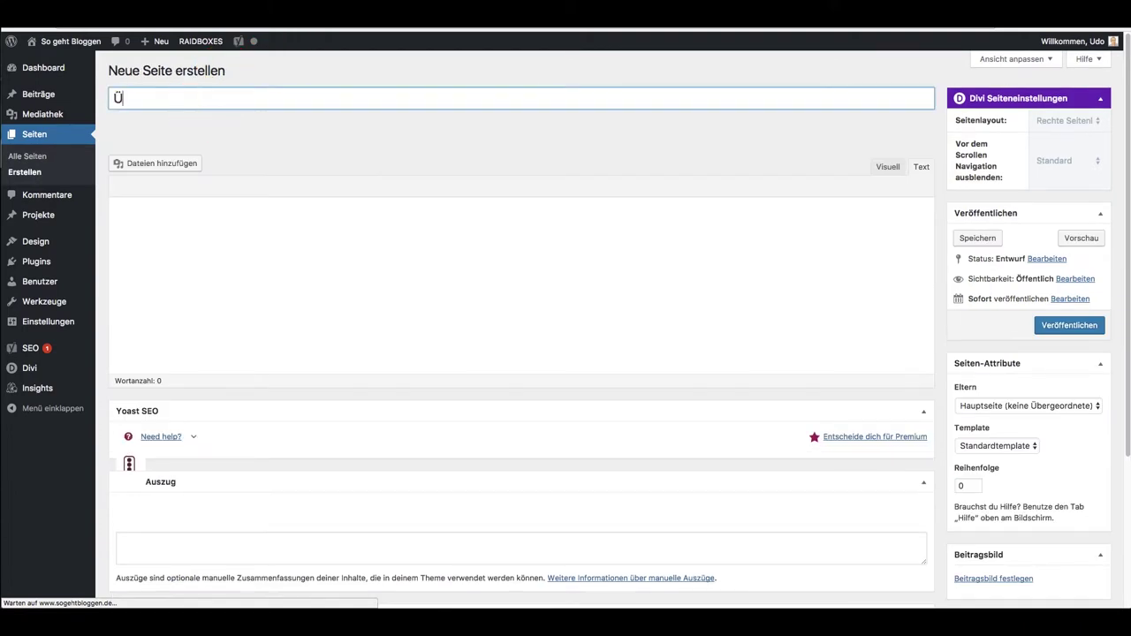
{"action": "type", "text": "ber mich"}
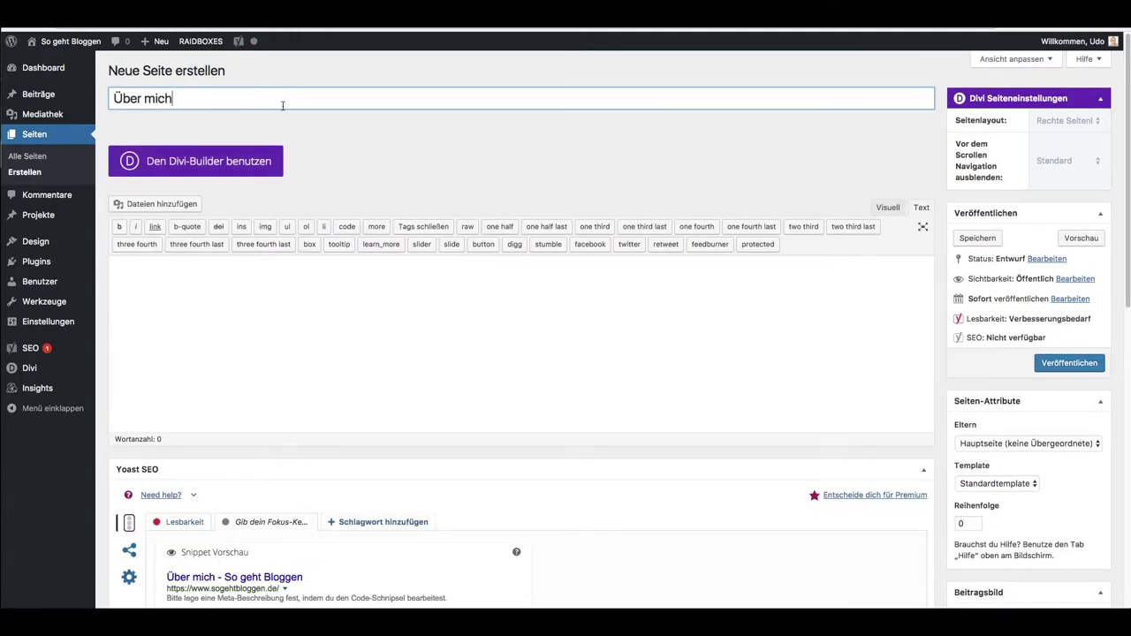
{"action": "left_click", "coordinate": [1060, 121]}
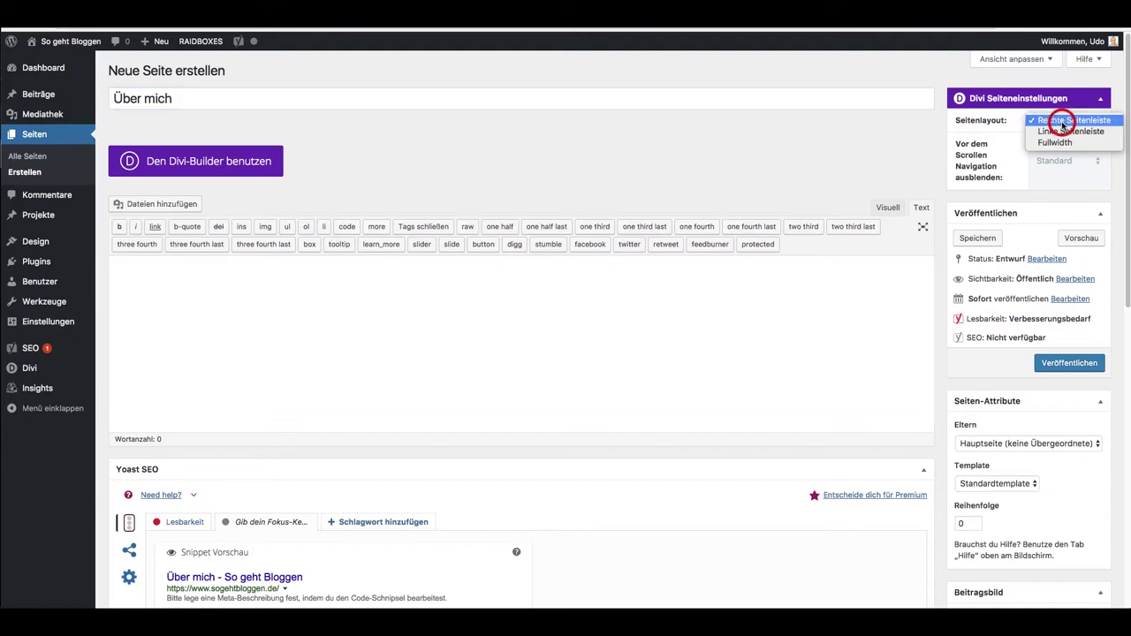
{"action": "left_click", "coordinate": [1060, 141]}
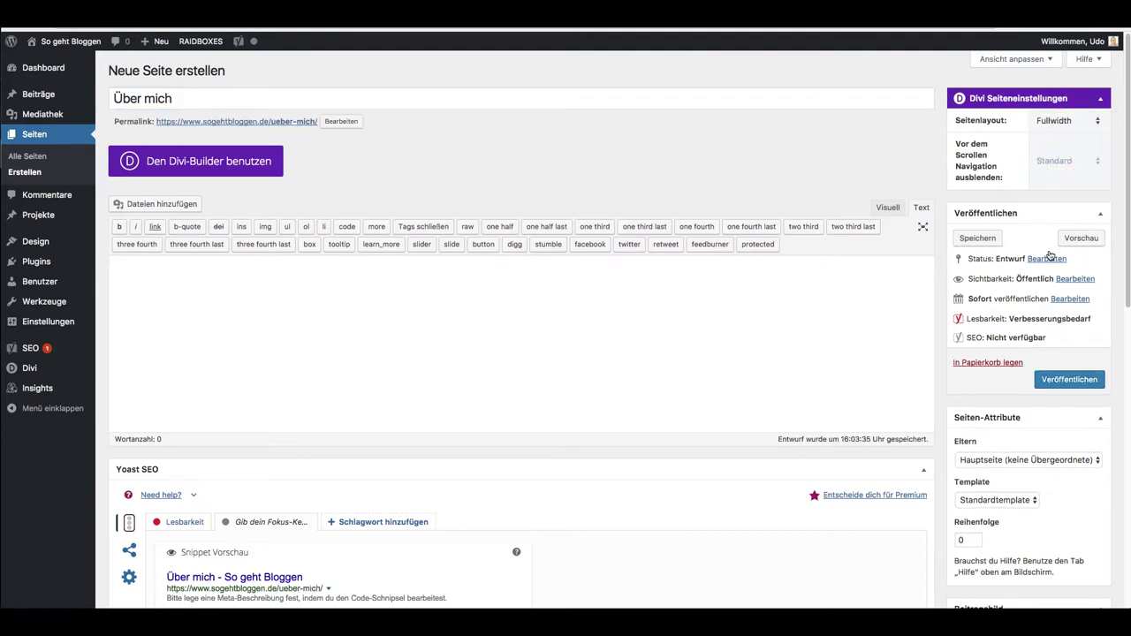
{"action": "left_click", "coordinate": [1082, 384]}
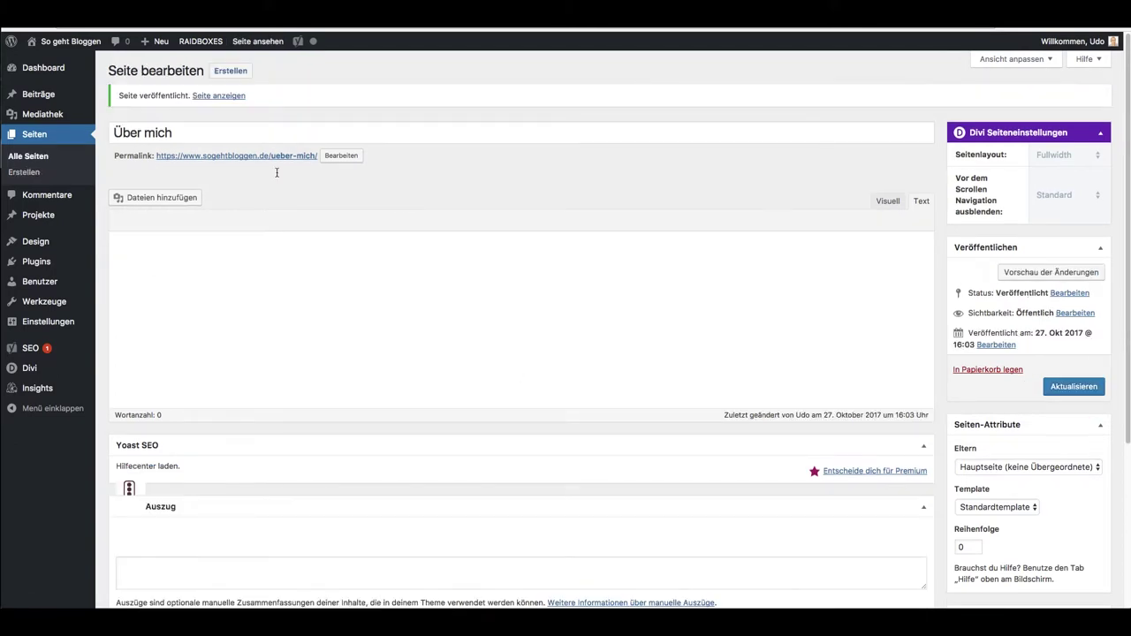
Create and publish another page titled Blog with the Fullwidth Divi page layout
{"action": "left_click", "coordinate": [230, 71]}
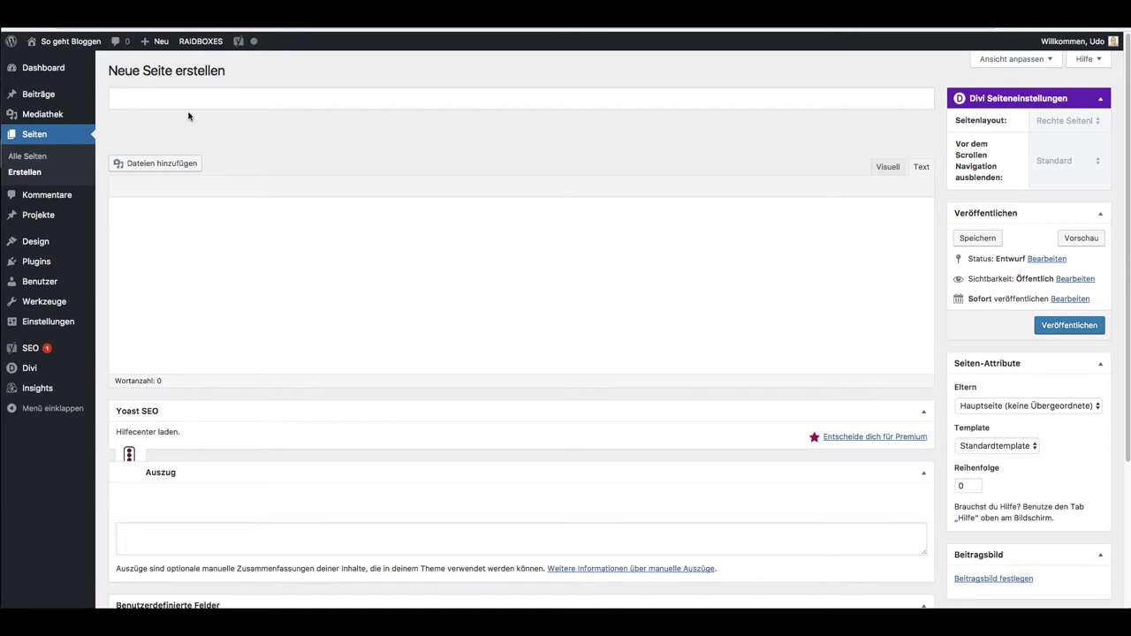
{"action": "left_click", "coordinate": [134, 101]}
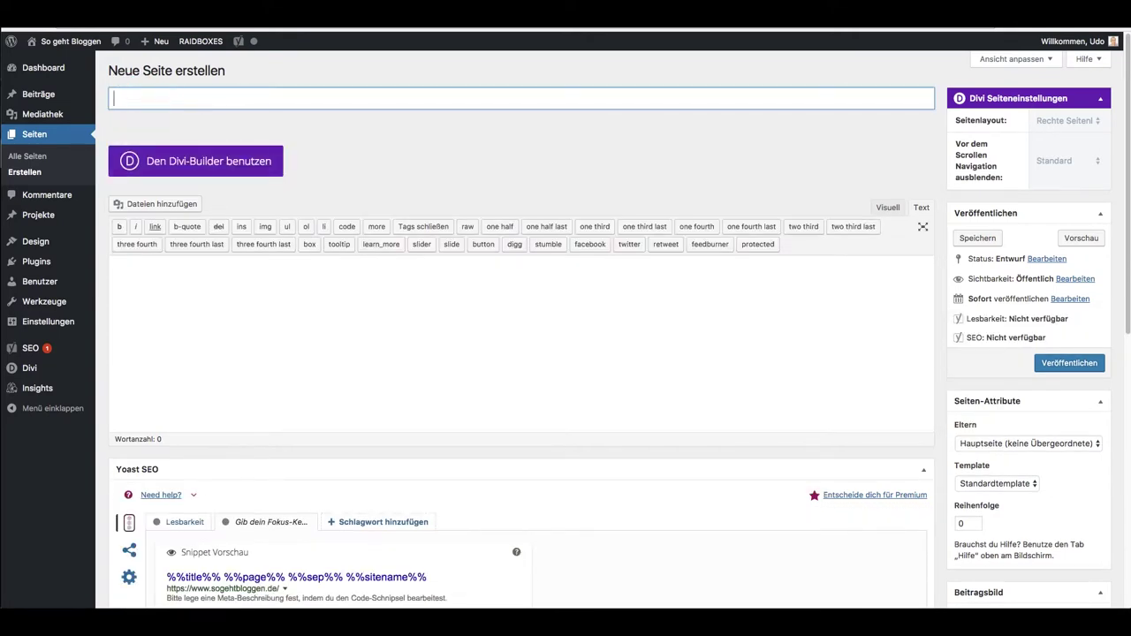
{"action": "type", "text": "Blog"}
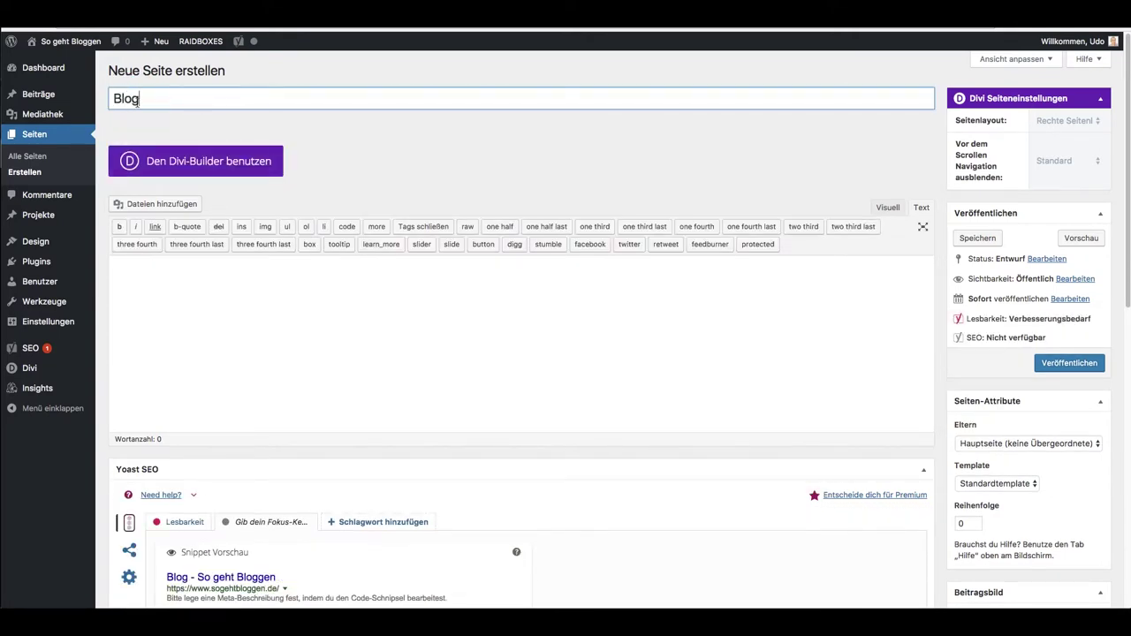
{"action": "left_click", "coordinate": [1042, 121]}
{"action": "left_click", "coordinate": [1048, 141]}
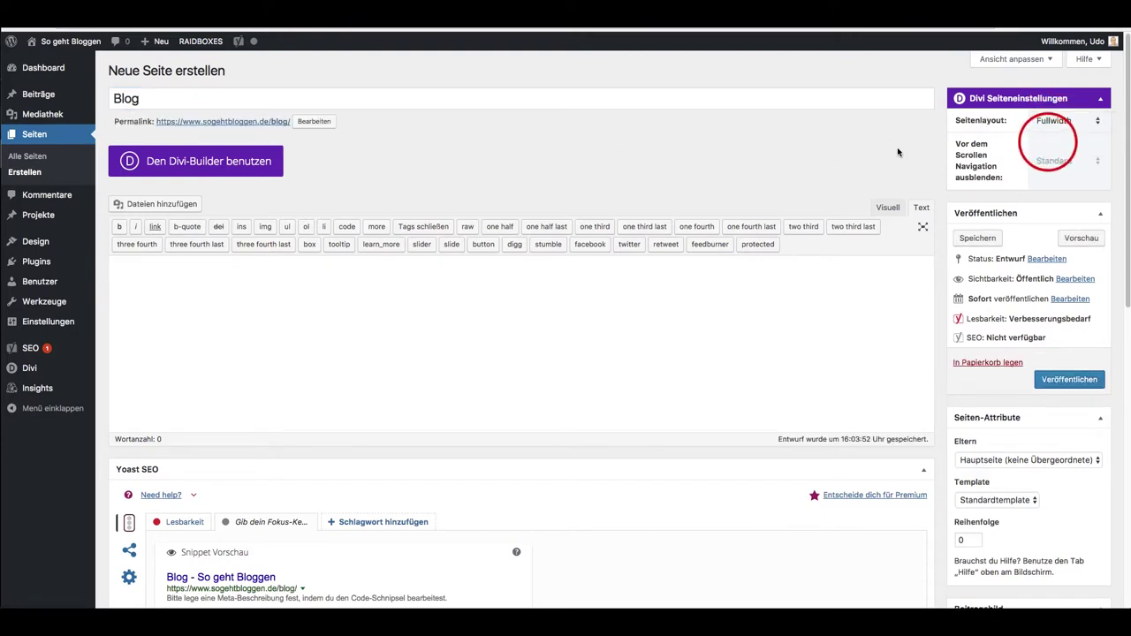
{"action": "left_click", "coordinate": [1065, 379]}
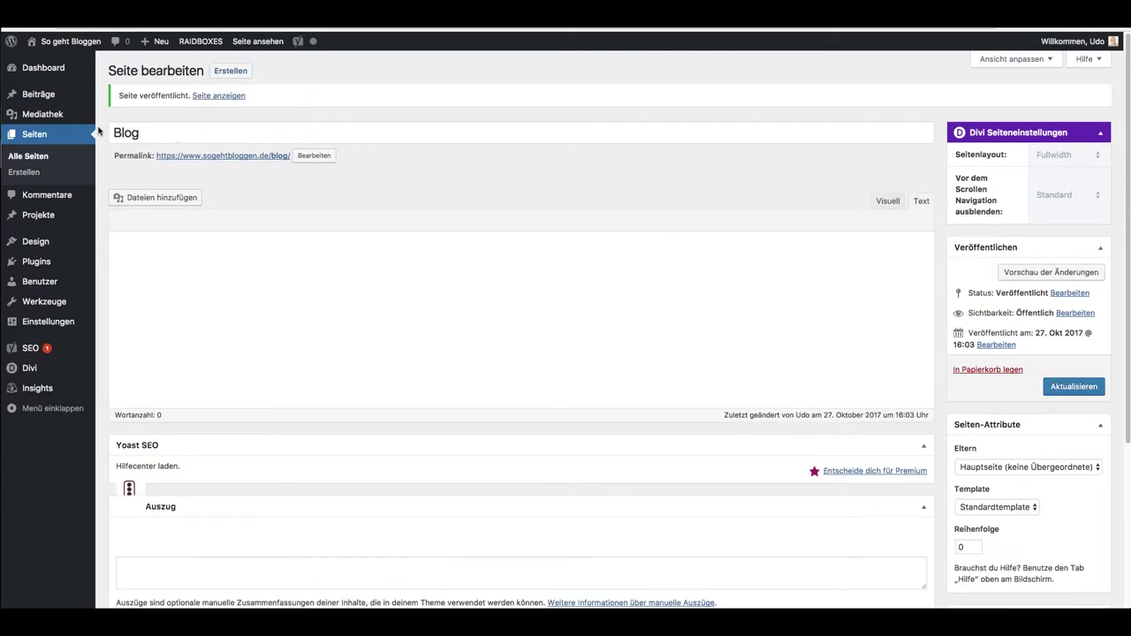
Create a new page titled Kontakt and set Meta robots index to noindex in its advanced Yoast SEO settings
{"action": "left_click", "coordinate": [233, 70]}
{"action": "left_click", "coordinate": [165, 99]}
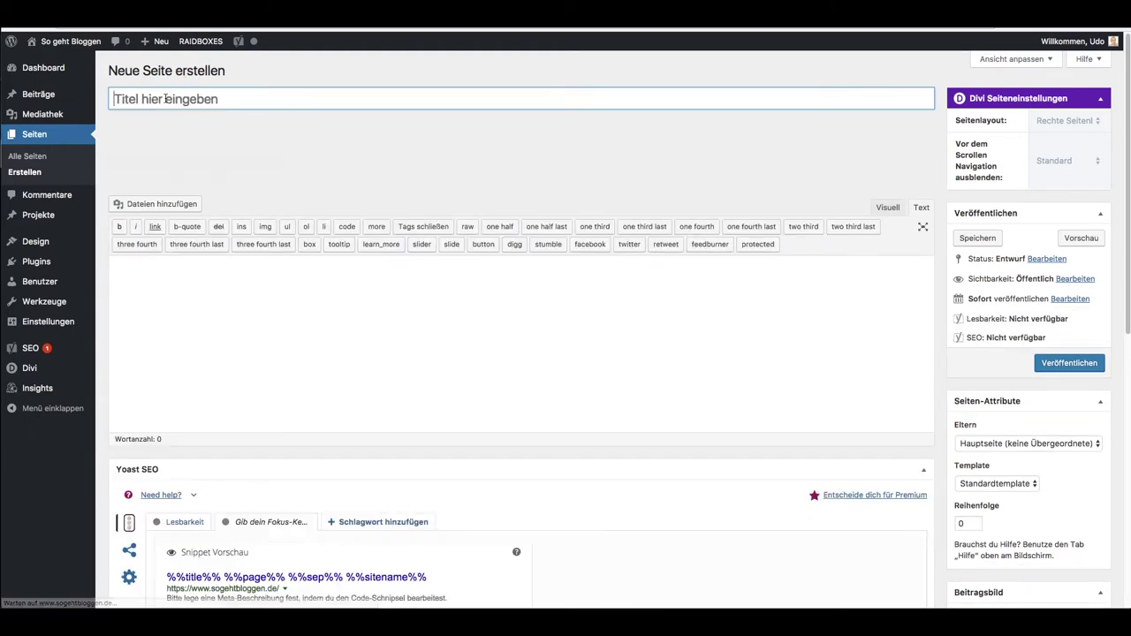
{"action": "type", "text": "Kontakt"}
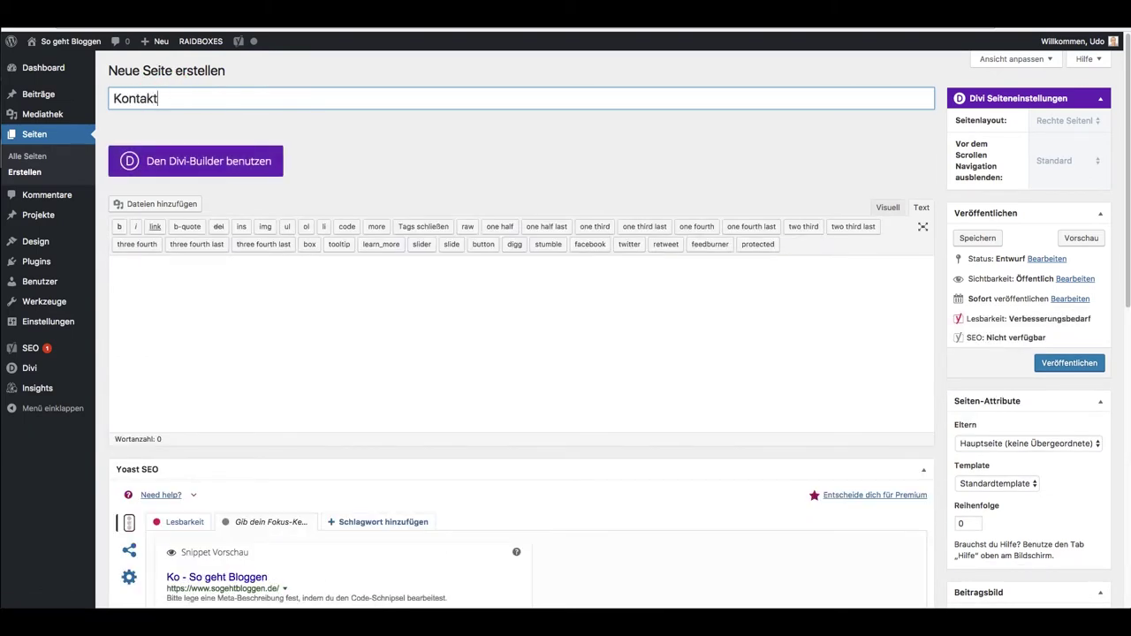
{"action": "scroll", "coordinate": [110, 217], "scroll_direction": "down", "scroll_amount": 1}
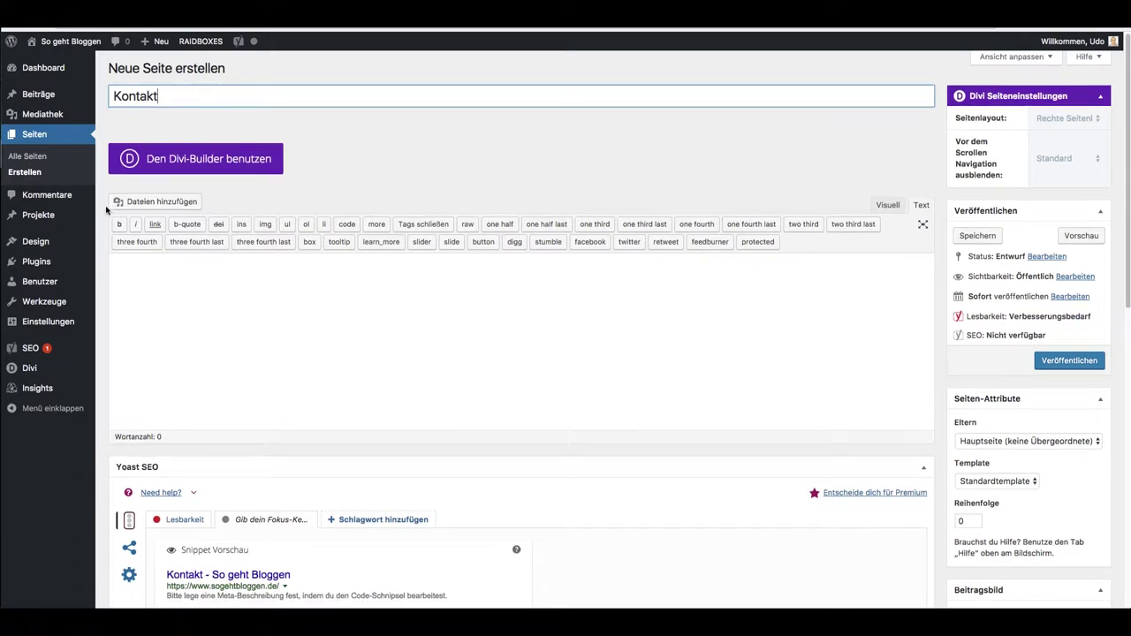
{"action": "scroll", "coordinate": [104, 251], "scroll_direction": "down", "scroll_amount": 2}
{"action": "scroll", "coordinate": [121, 312], "scroll_direction": "down", "scroll_amount": 2}
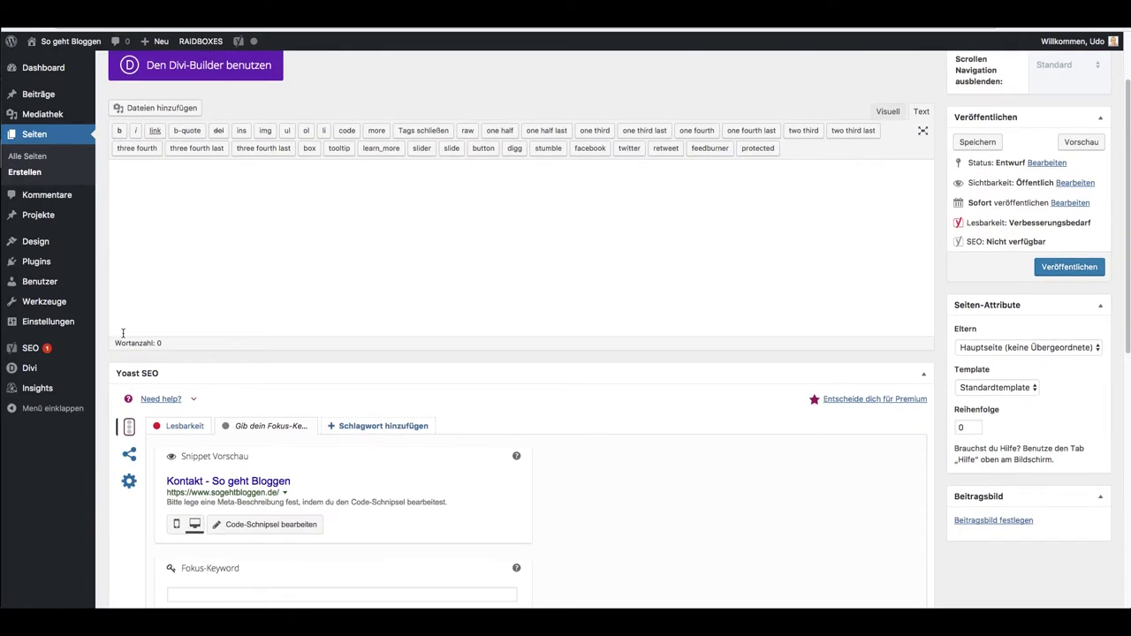
{"action": "left_click", "coordinate": [129, 481]}
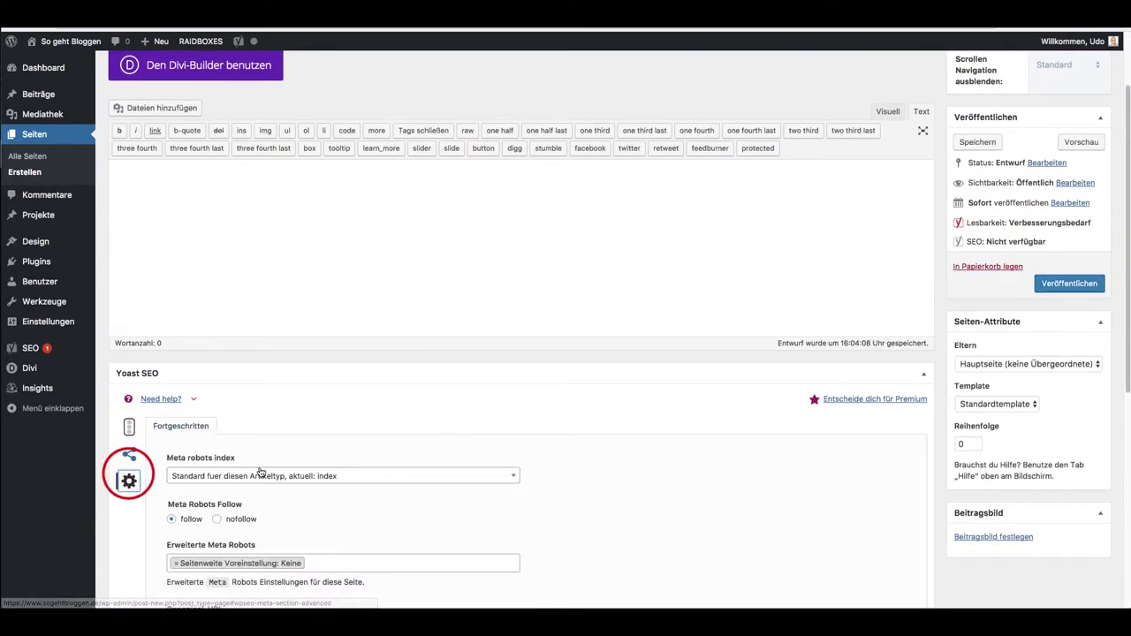
{"action": "scroll", "coordinate": [261, 473], "scroll_direction": "down", "scroll_amount": 1}
{"action": "left_click", "coordinate": [262, 460]}
{"action": "left_click", "coordinate": [195, 530]}
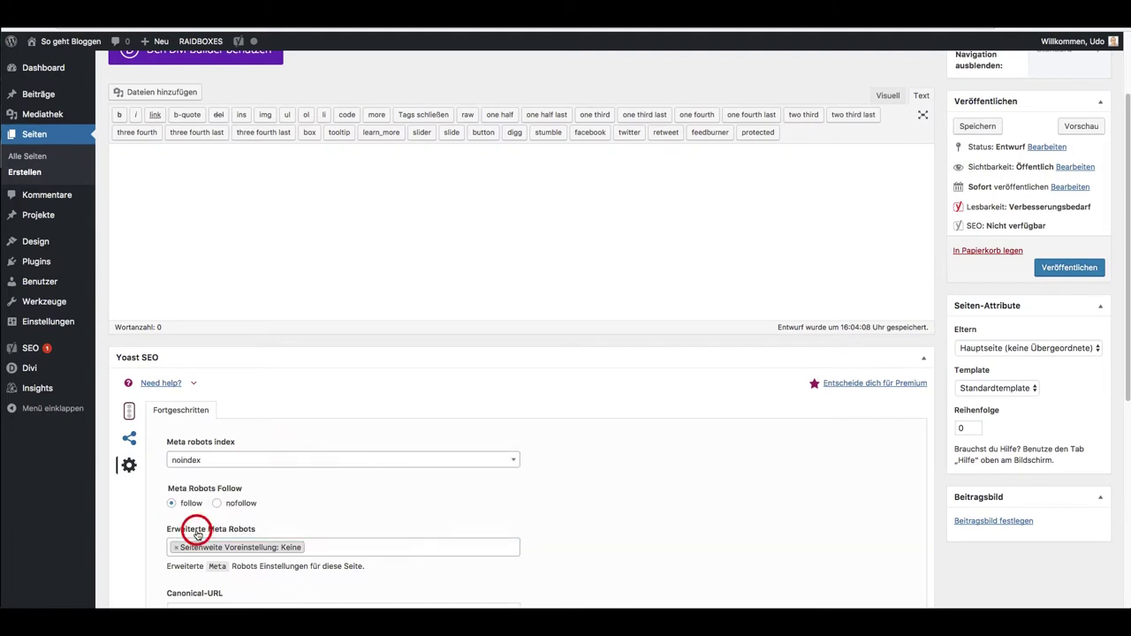
Set the Kontakt page's Divi page layout to Fullwidth and publish the page
{"action": "scroll", "coordinate": [772, 383], "scroll_direction": "up", "scroll_amount": 4}
{"action": "left_click", "coordinate": [1060, 121]}
{"action": "left_click", "coordinate": [1060, 140]}
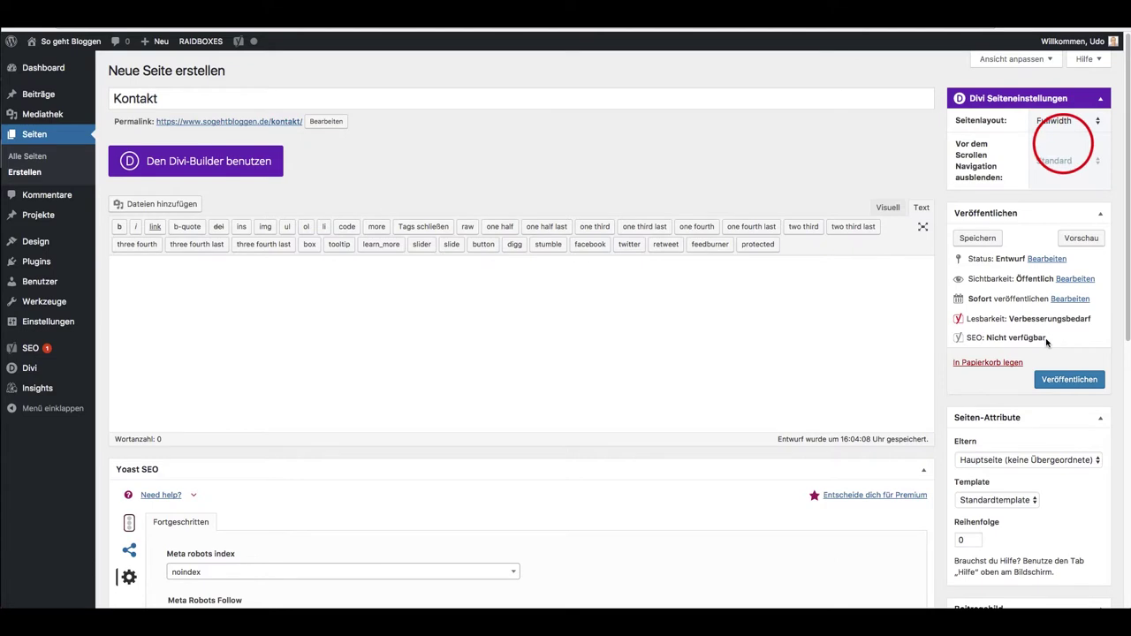
{"action": "left_click", "coordinate": [1092, 380]}
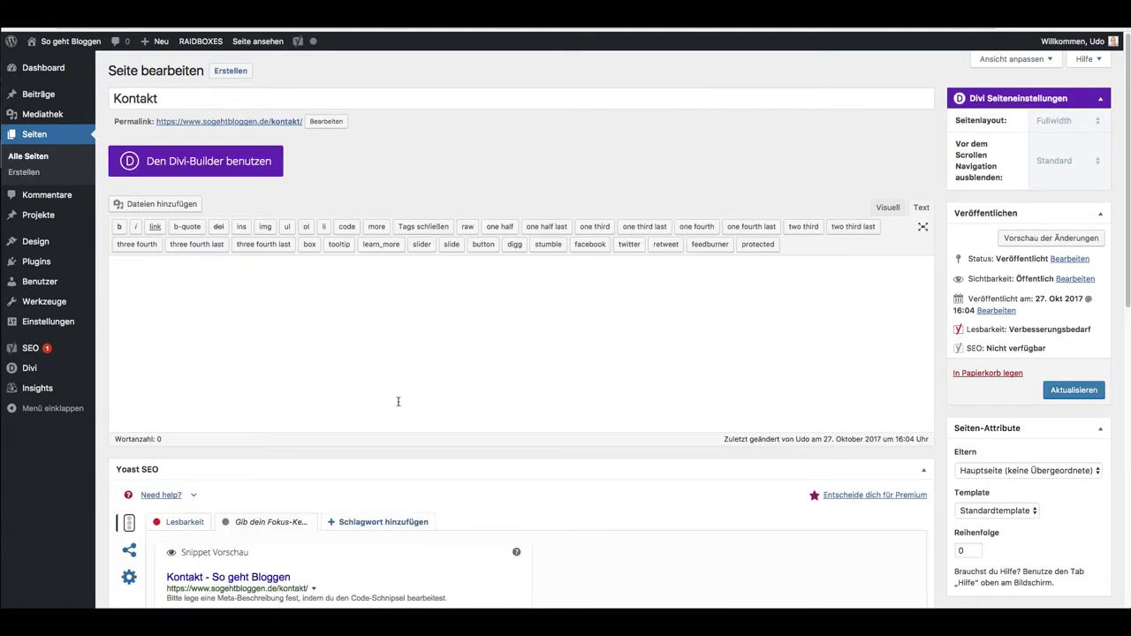
In the Lesen settings, make the site show the static page Startseite as its front page and save the changes
{"action": "mouse_move", "coordinate": [74, 323]}
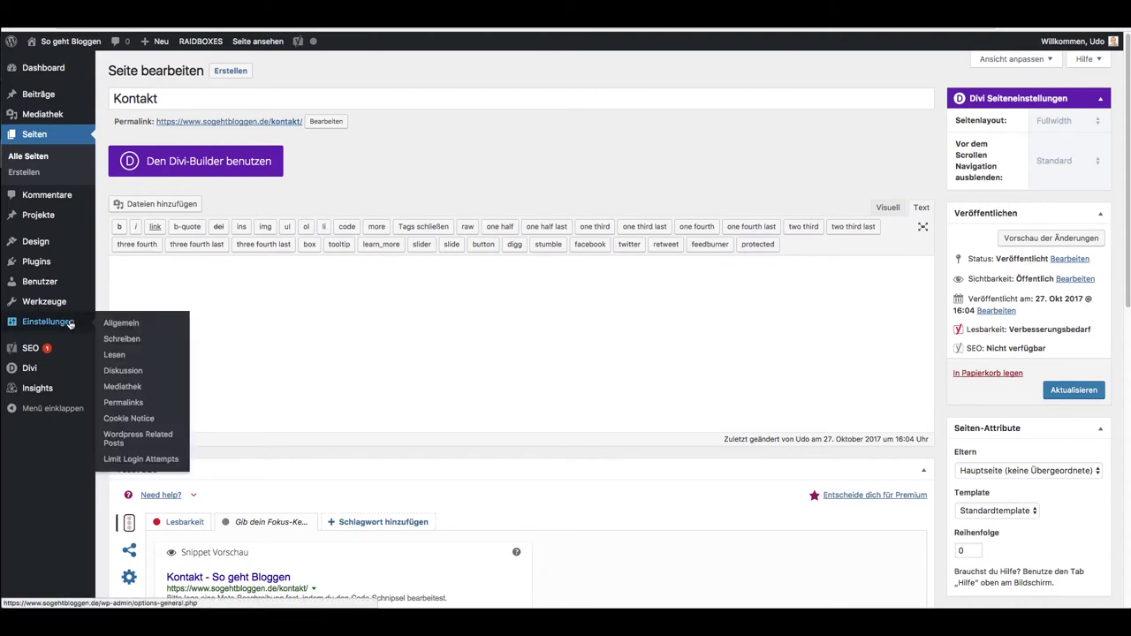
{"action": "left_click", "coordinate": [125, 356]}
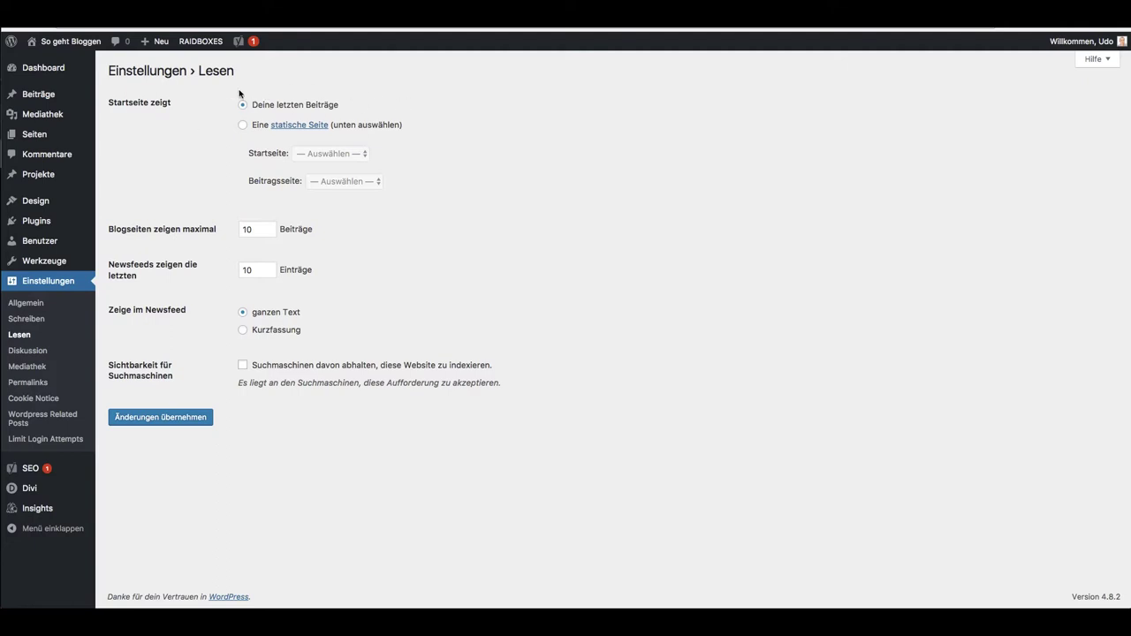
{"action": "left_click", "coordinate": [243, 126]}
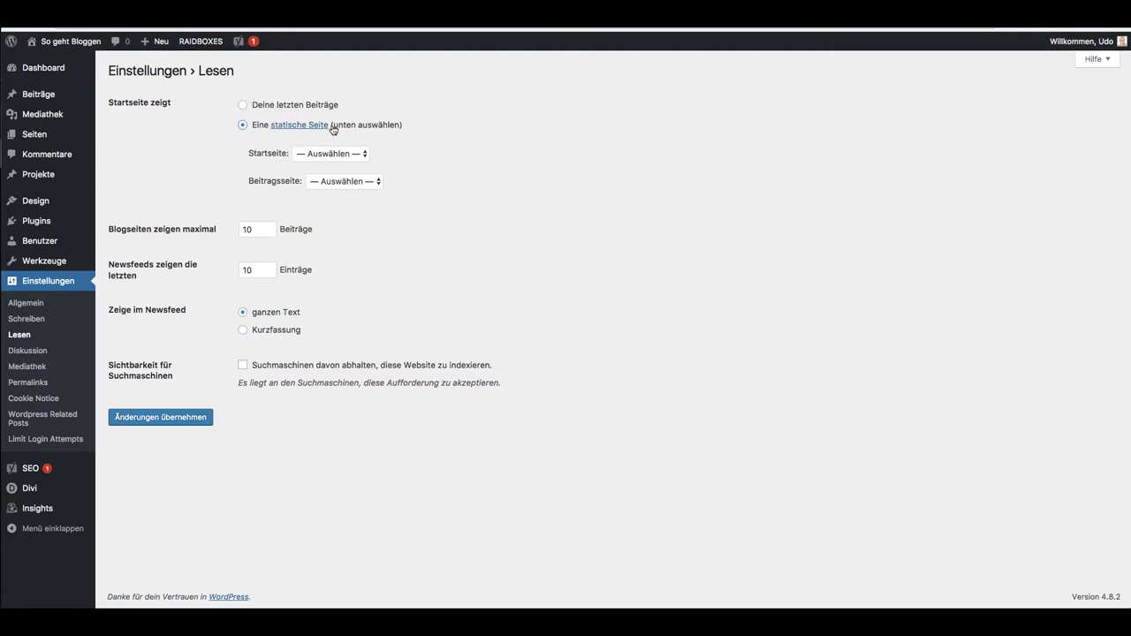
{"action": "left_click", "coordinate": [336, 150]}
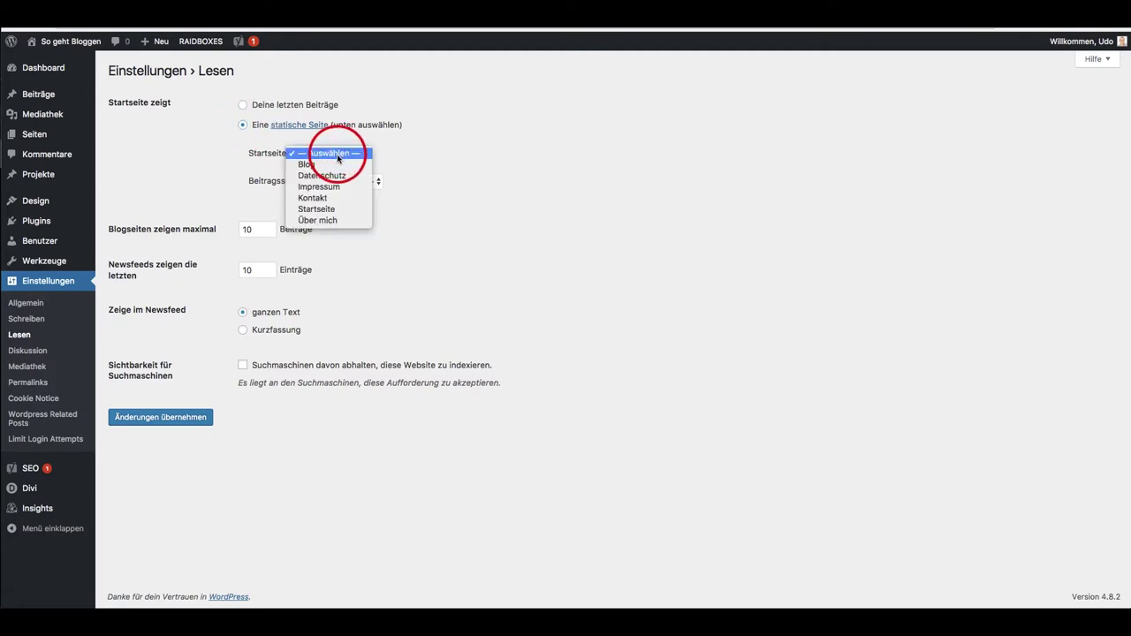
{"action": "left_click", "coordinate": [337, 209]}
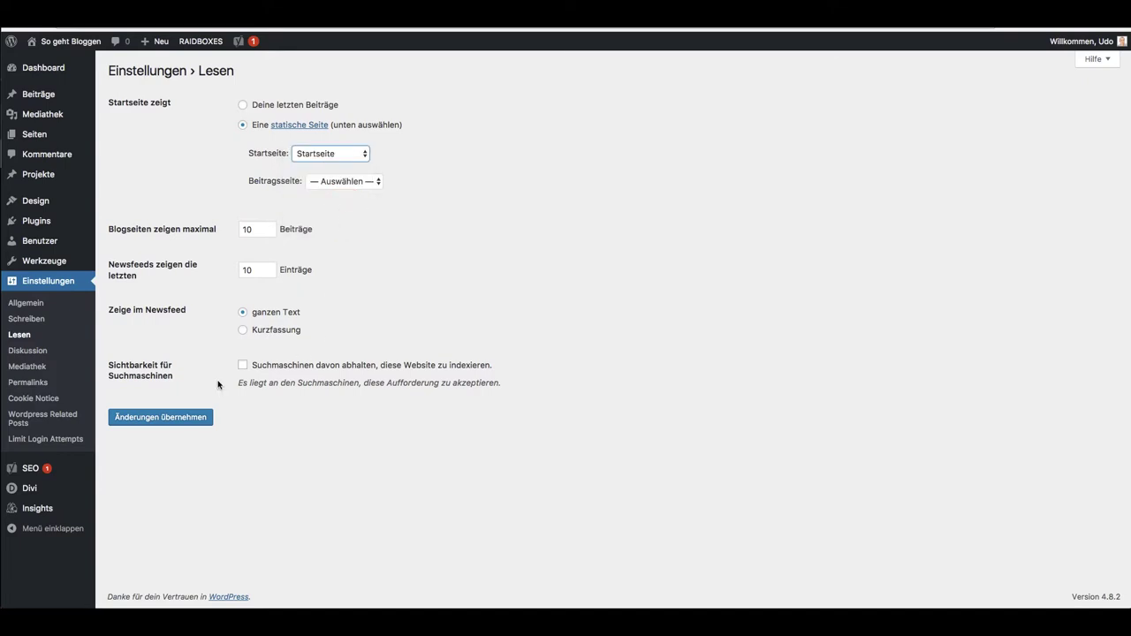
{"action": "left_click", "coordinate": [191, 416]}
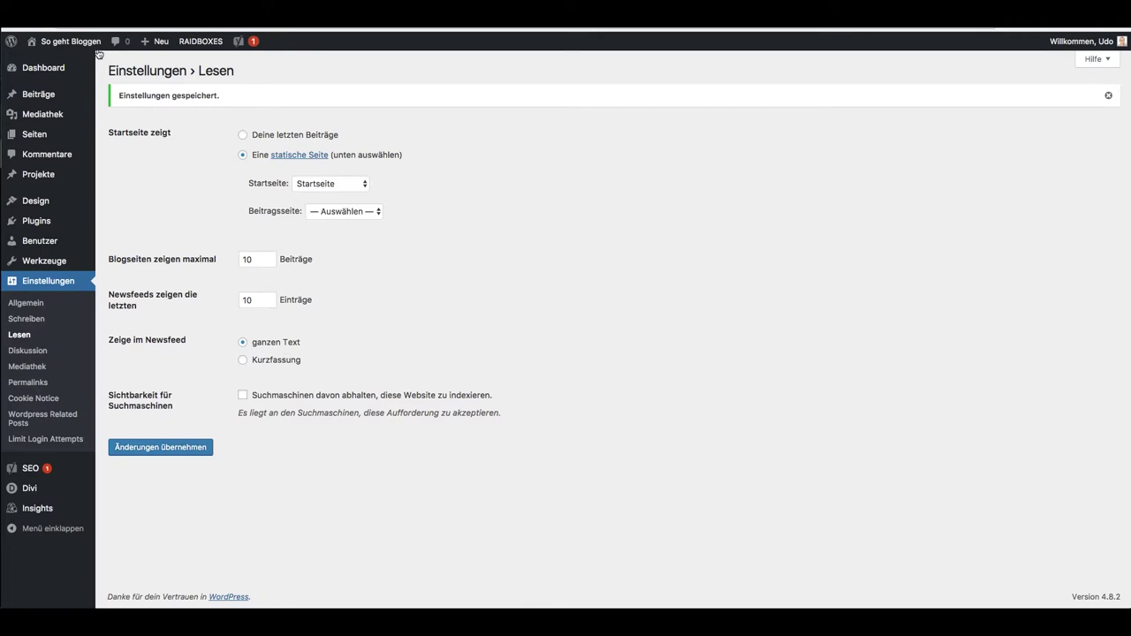
View the live site to check the page shown as its front page, and return to the Lesen settings
{"action": "mouse_move", "coordinate": [84, 44]}
{"action": "left_click", "coordinate": [67, 63]}
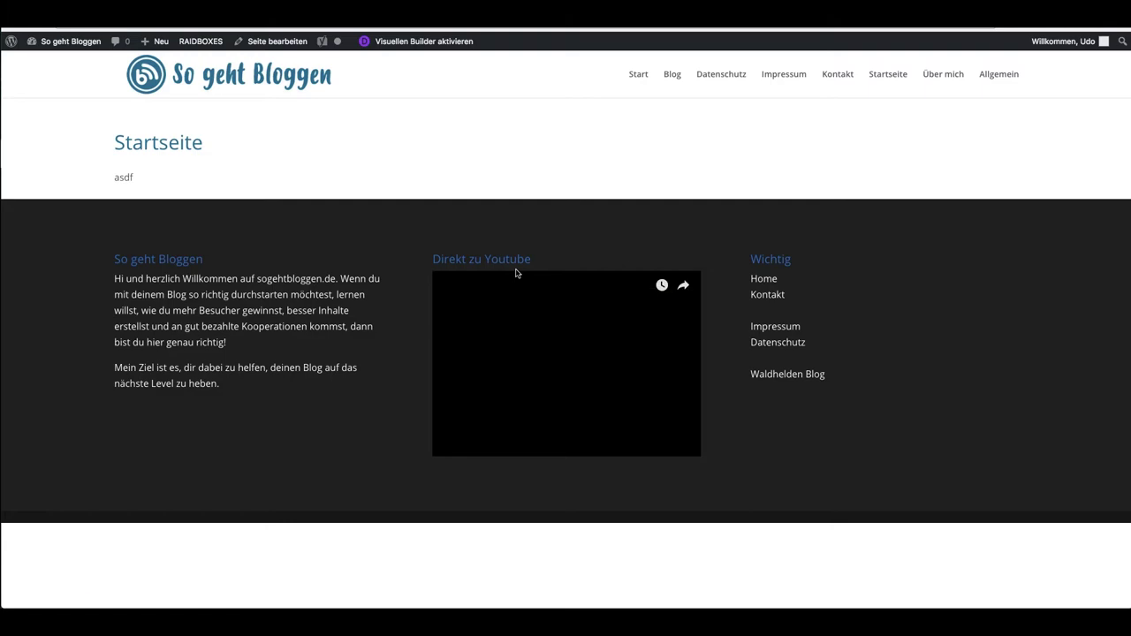
{"action": "double_click", "coordinate": [114, 179]}
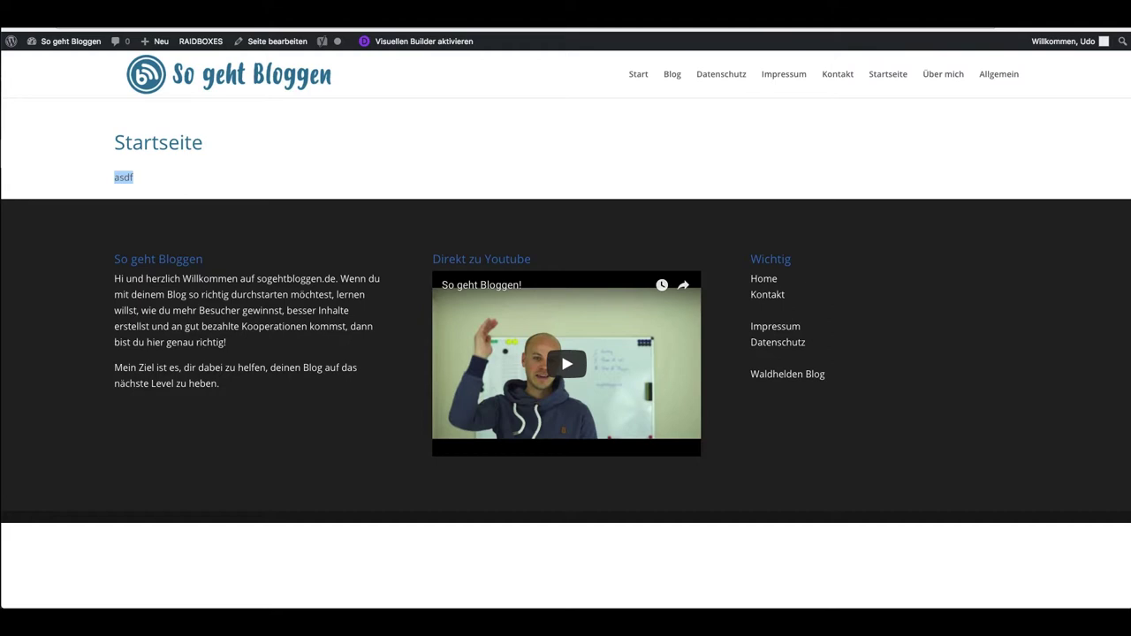
{"action": "key", "text": "ctrl+Tab"}
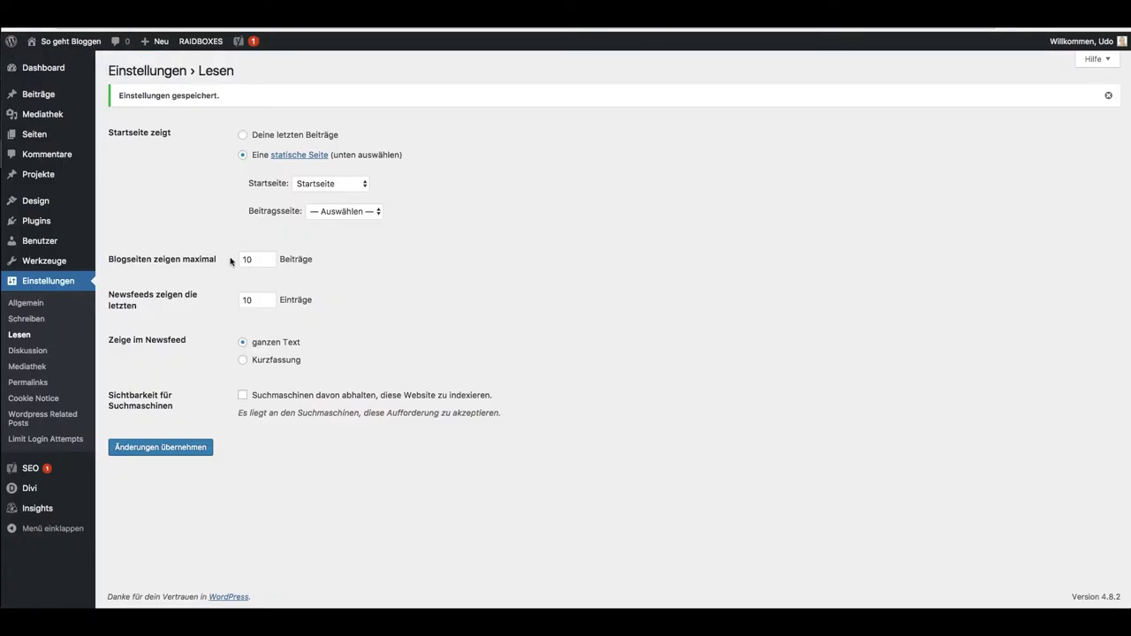
Create a new navigation menu named Hauptmenü
{"action": "mouse_move", "coordinate": [69, 204]}
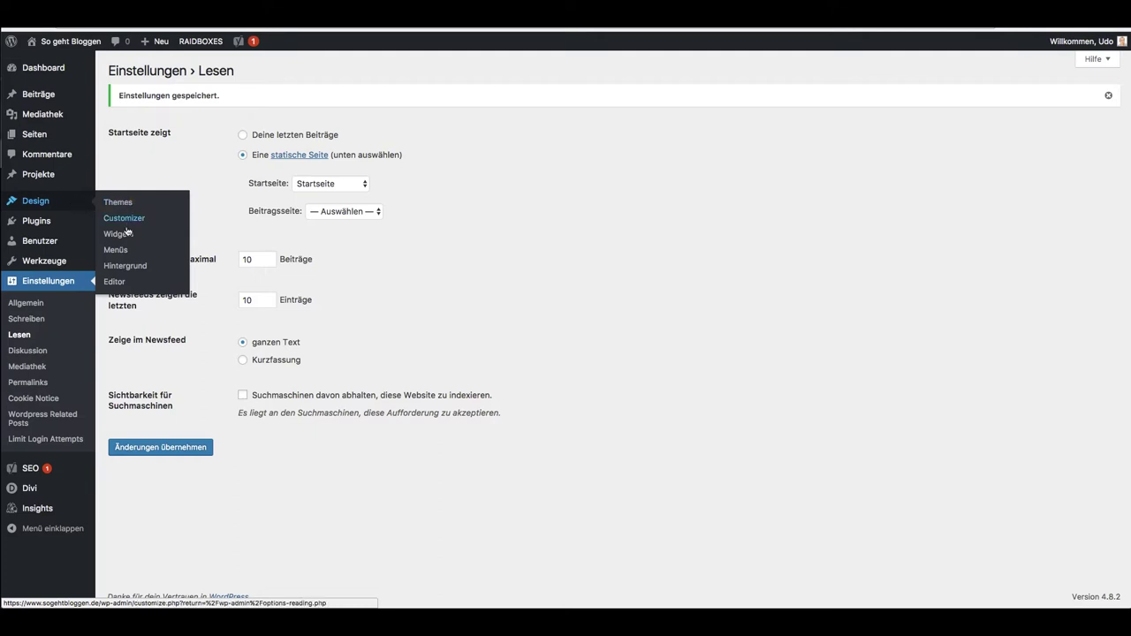
{"action": "left_click", "coordinate": [115, 252]}
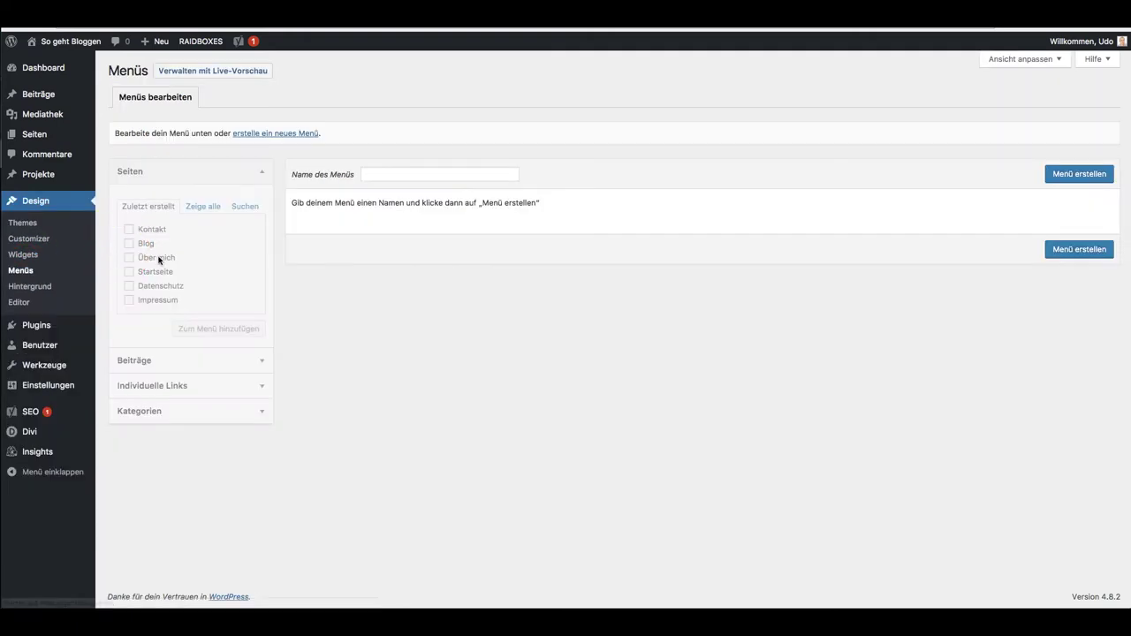
{"action": "left_click", "coordinate": [410, 174]}
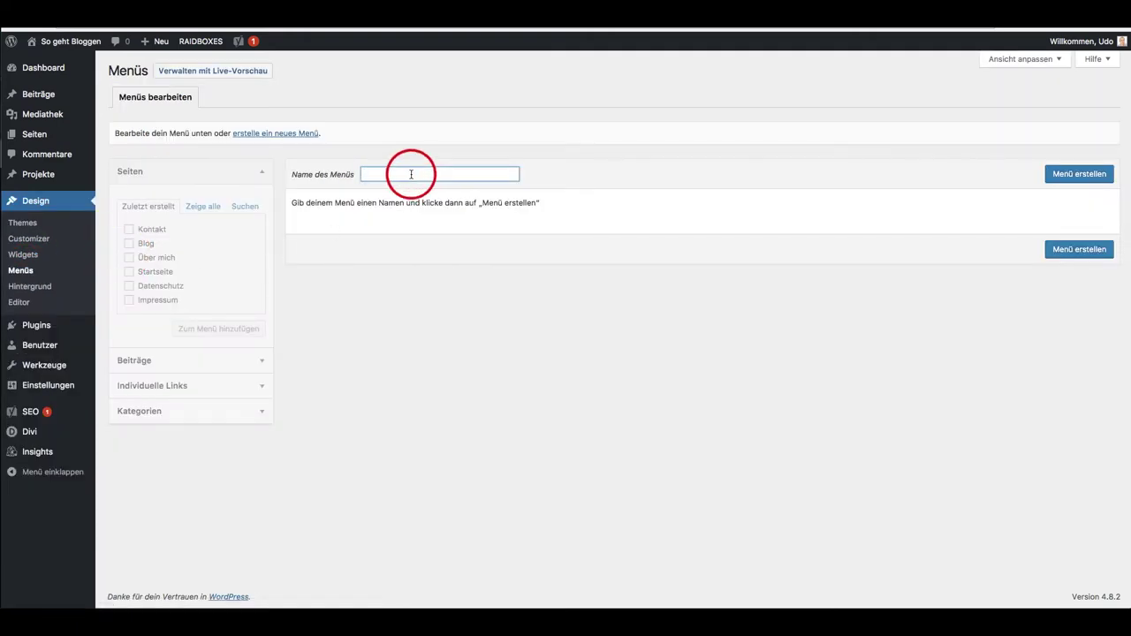
{"action": "type", "text": "Haupt"}
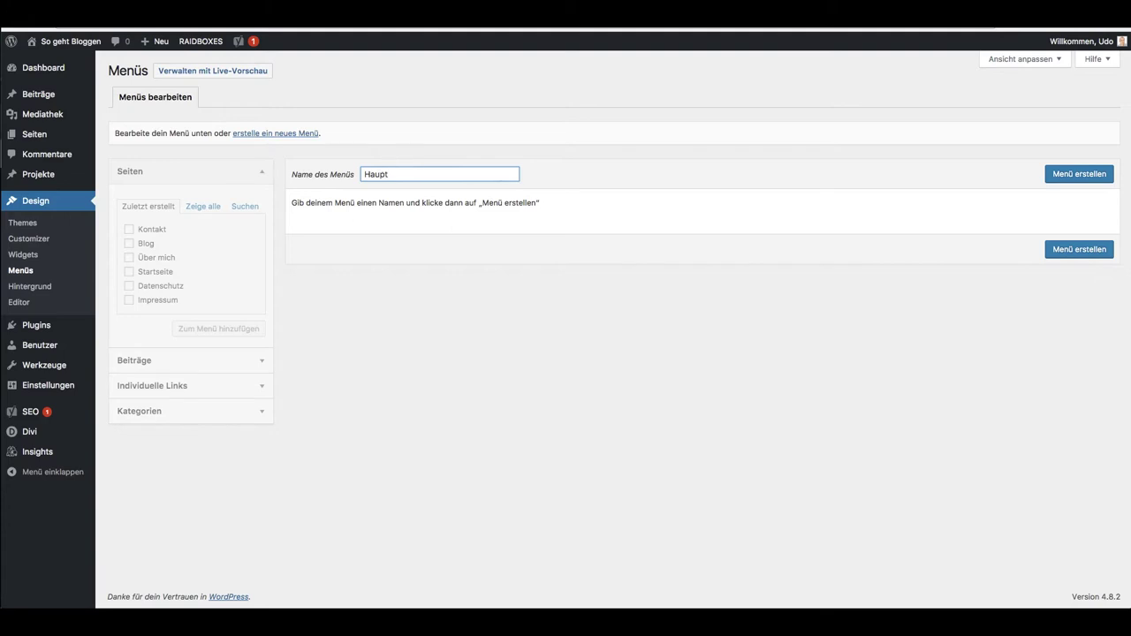
{"action": "type", "text": "menü"}
{"action": "left_click", "coordinate": [1074, 174]}
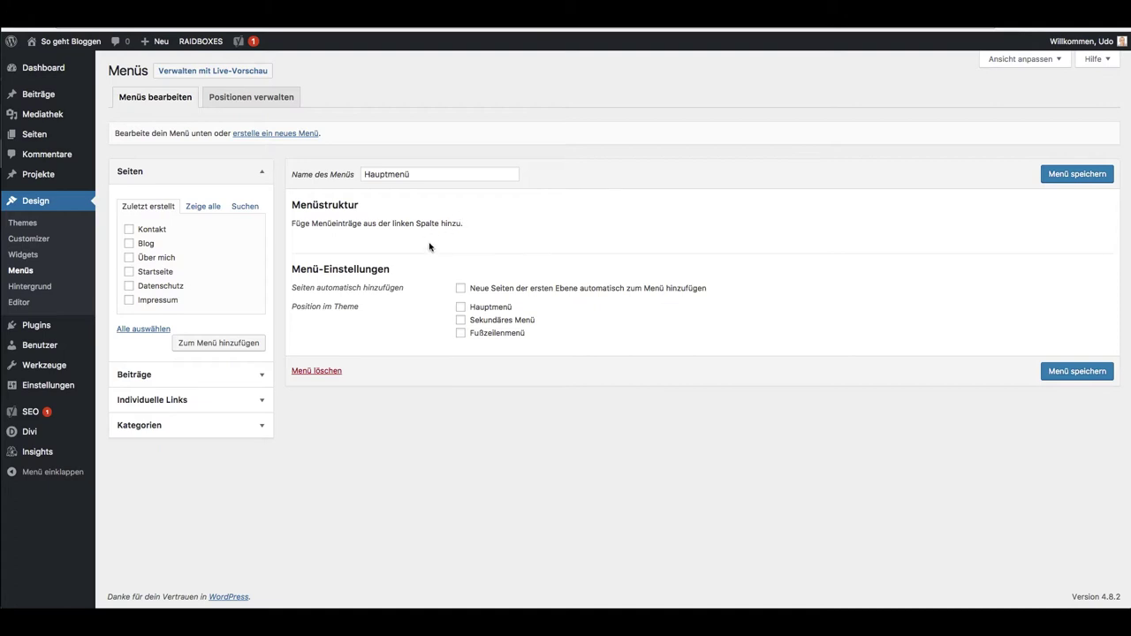
Add the pages Kontakt, Blog, Über mich and Startseite to the Hauptmenü menu
{"action": "left_click", "coordinate": [131, 231]}
{"action": "left_click", "coordinate": [129, 243]}
{"action": "left_click", "coordinate": [129, 257]}
{"action": "left_click", "coordinate": [130, 272]}
{"action": "left_click", "coordinate": [214, 345]}
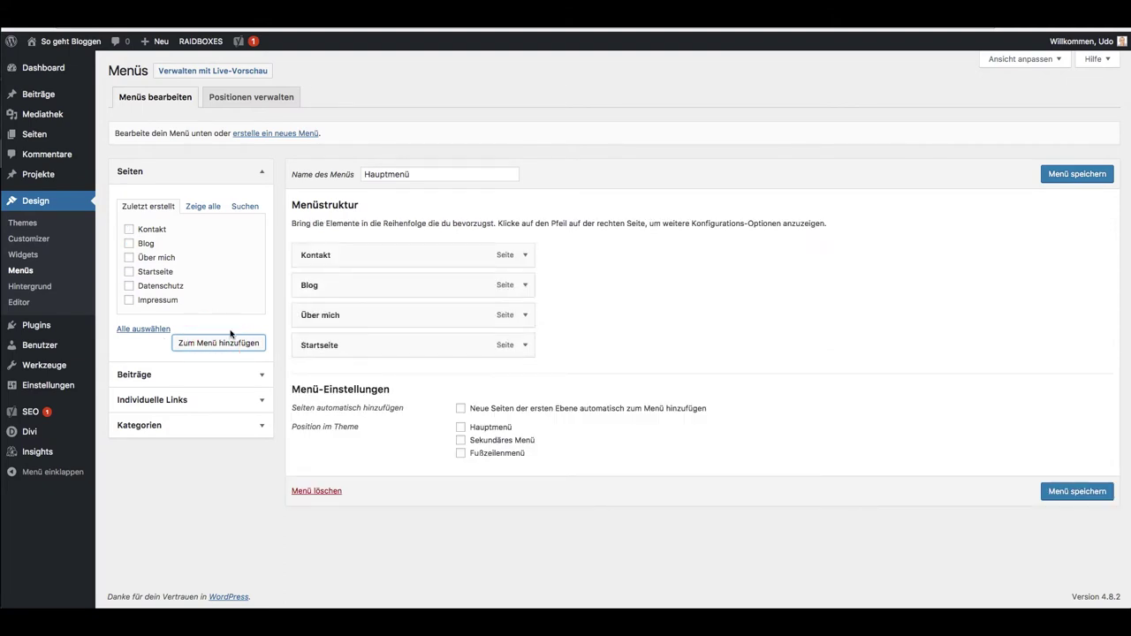
Move the Startseite entry to the first place in the menu and shorten its displayed name to Start
{"action": "left_click_drag", "start_coordinate": [370, 346], "coordinate": [369, 256]}
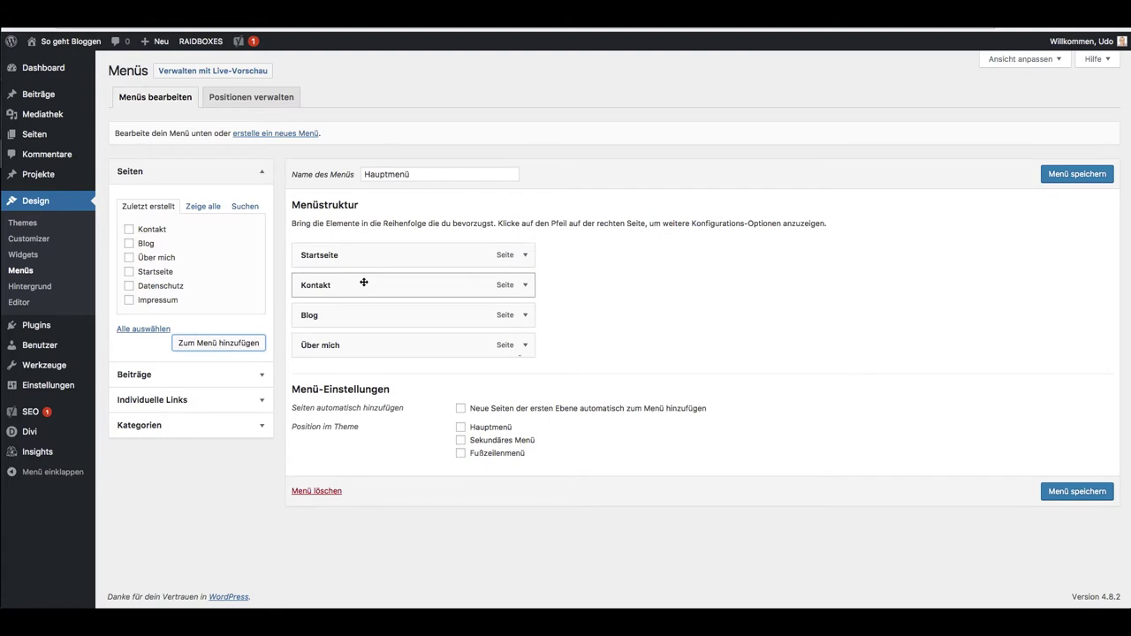
{"action": "left_click", "coordinate": [526, 256]}
{"action": "left_click_drag", "start_coordinate": [340, 293], "coordinate": [320, 293]}
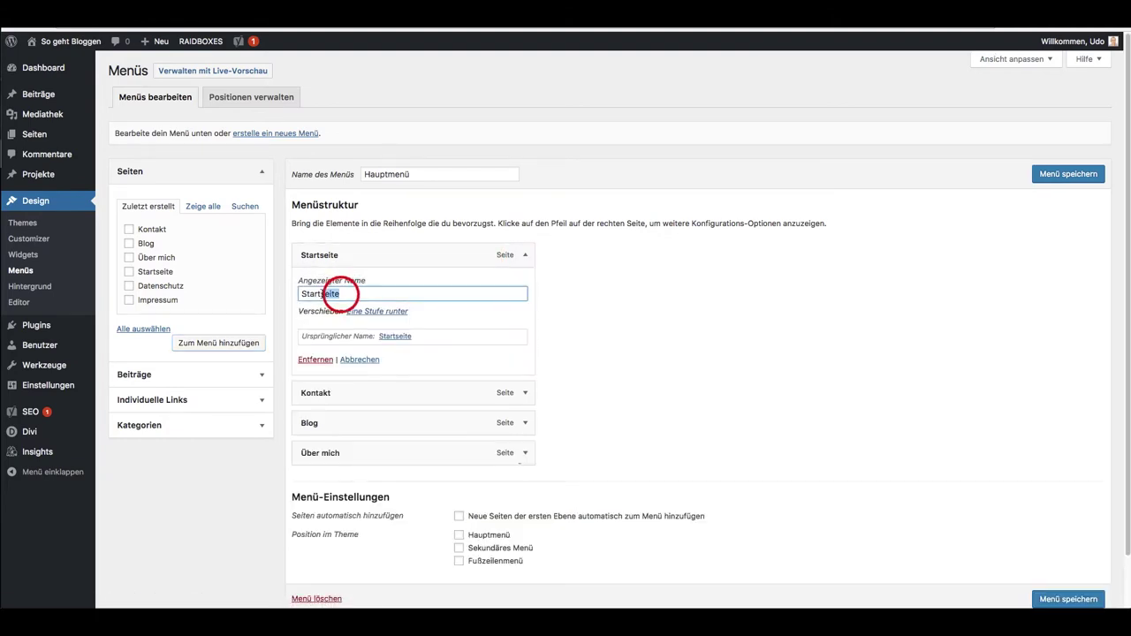
{"action": "key", "text": "BackSpace"}
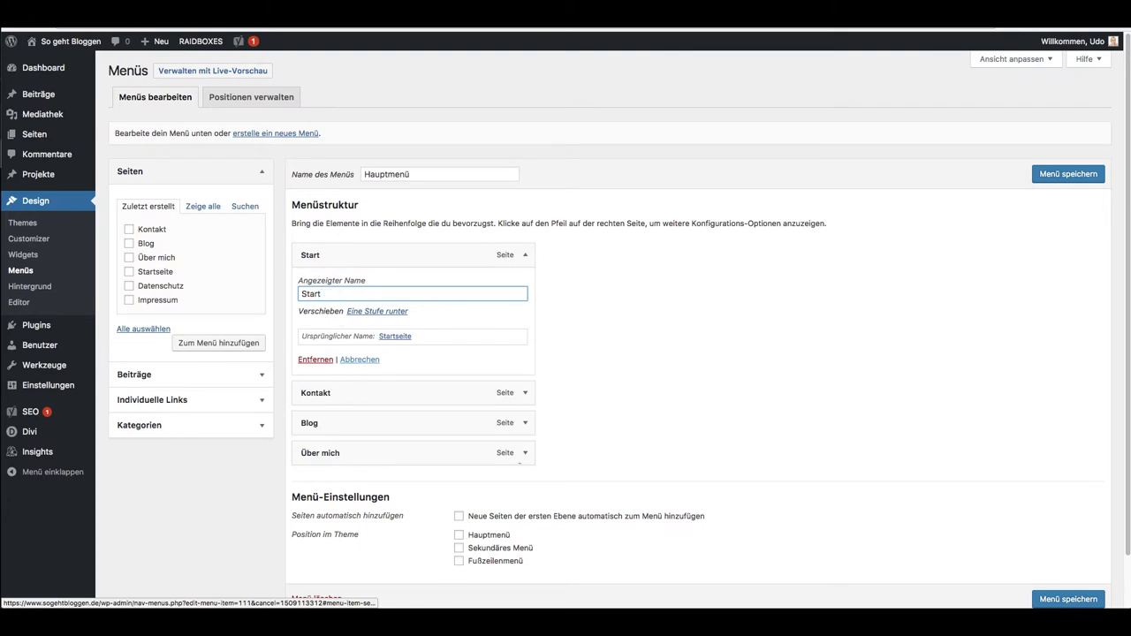
Try Home as the first menu entry's displayed name and set it back to Start
{"action": "double_click", "coordinate": [314, 295]}
{"action": "type", "text": "Home"}
{"action": "key", "text": "super+a"}
{"action": "type", "text": "STar"}
{"action": "key", "text": "BackSpace"}
{"action": "key", "text": "BackSpace"}
{"action": "type", "text": "ta"}
{"action": "left_click", "coordinate": [638, 341]}
Reorder the remaining menu entries as Über mich, Blog, Kontakt and collapse the Start entry's details
{"action": "scroll", "coordinate": [638, 341], "scroll_direction": "down", "scroll_amount": 1}
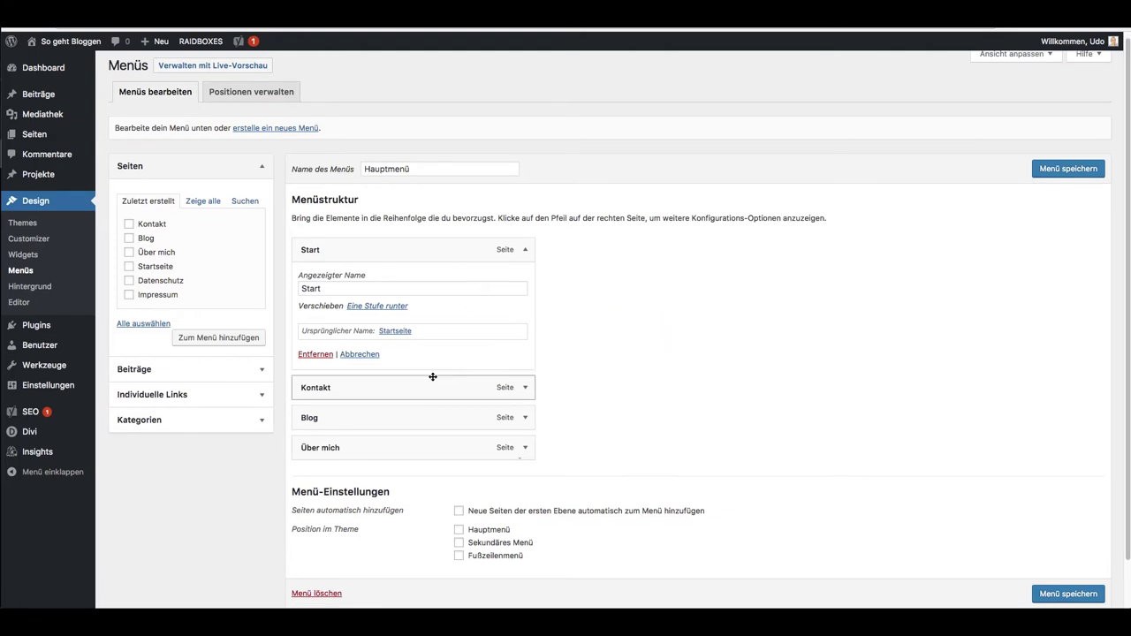
{"action": "left_click_drag", "start_coordinate": [379, 442], "coordinate": [343, 415]}
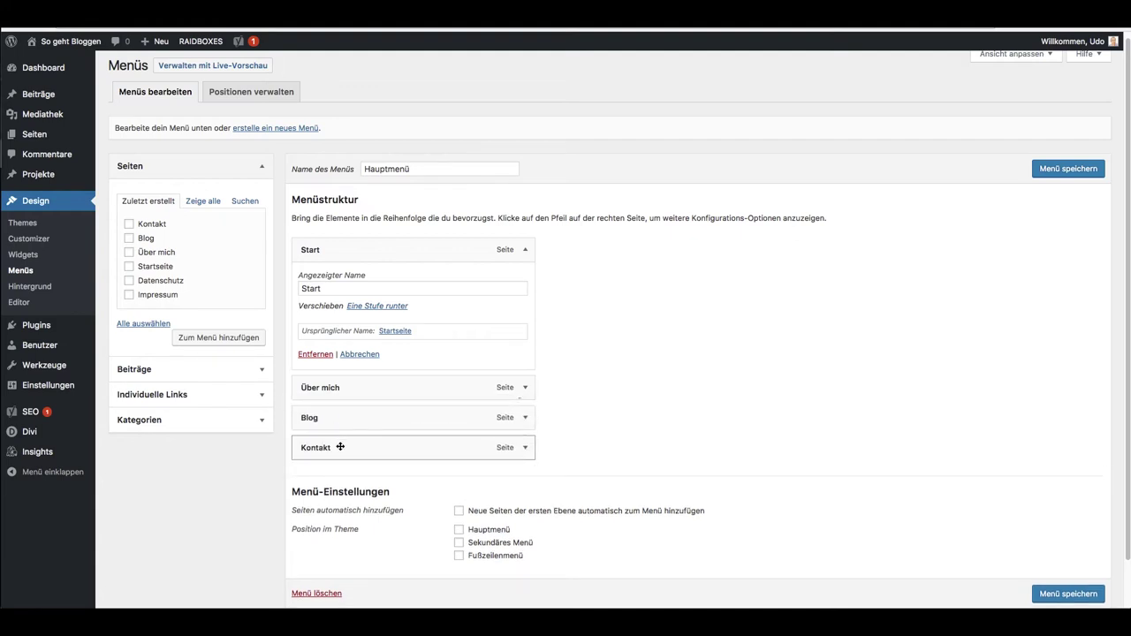
{"action": "left_click", "coordinate": [526, 255]}
{"action": "left_click", "coordinate": [526, 255]}
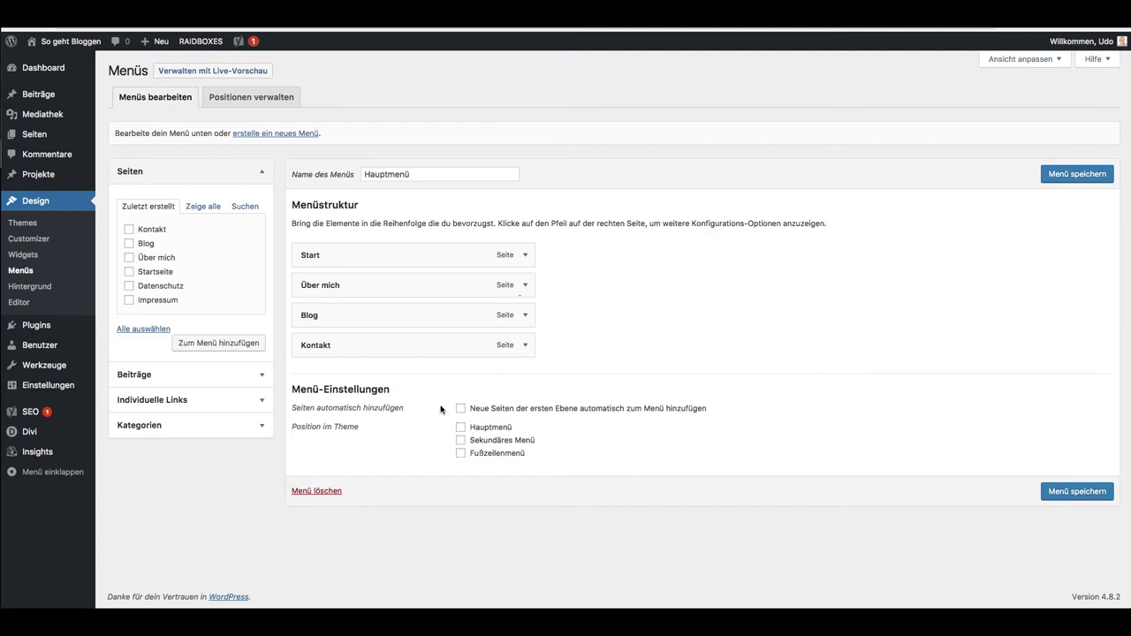
Assign the menu to the Hauptmenü theme position, save it, and check the reloaded live site's navigation
{"action": "left_click", "coordinate": [460, 428]}
{"action": "left_click", "coordinate": [1073, 493]}
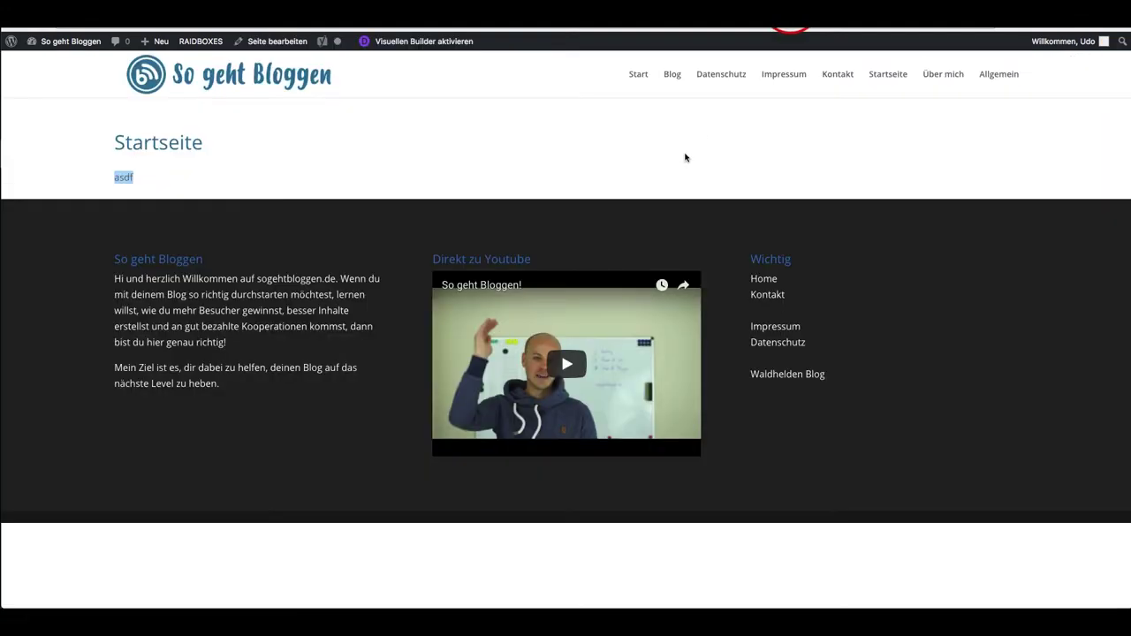
{"action": "key", "text": "super+r"}
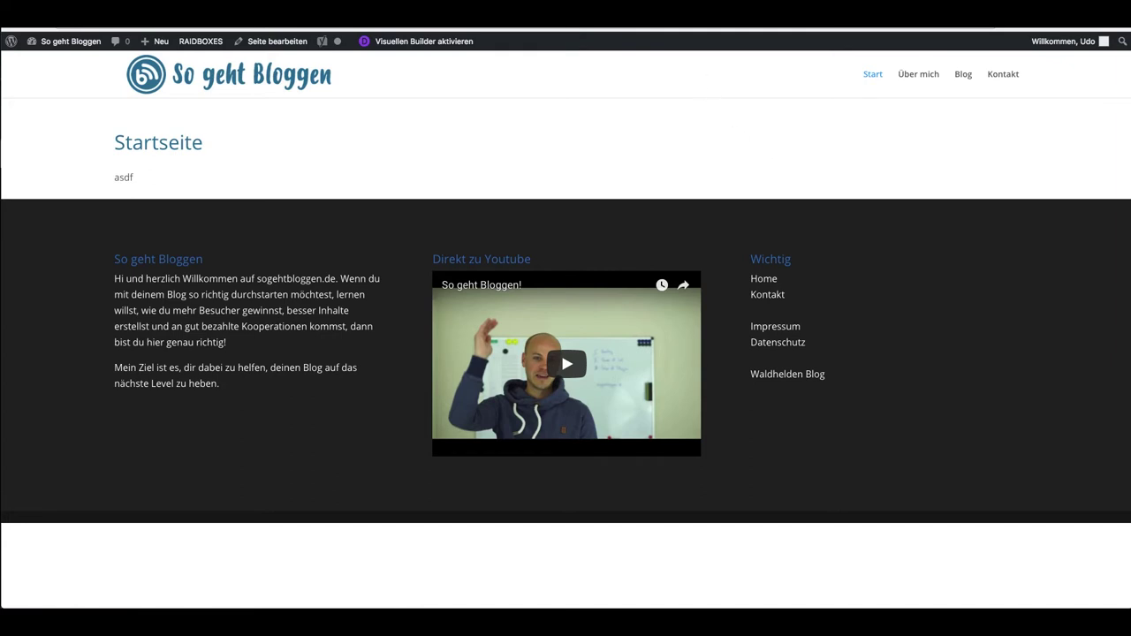
{"action": "key", "text": "ctrl+shift+Tab"}
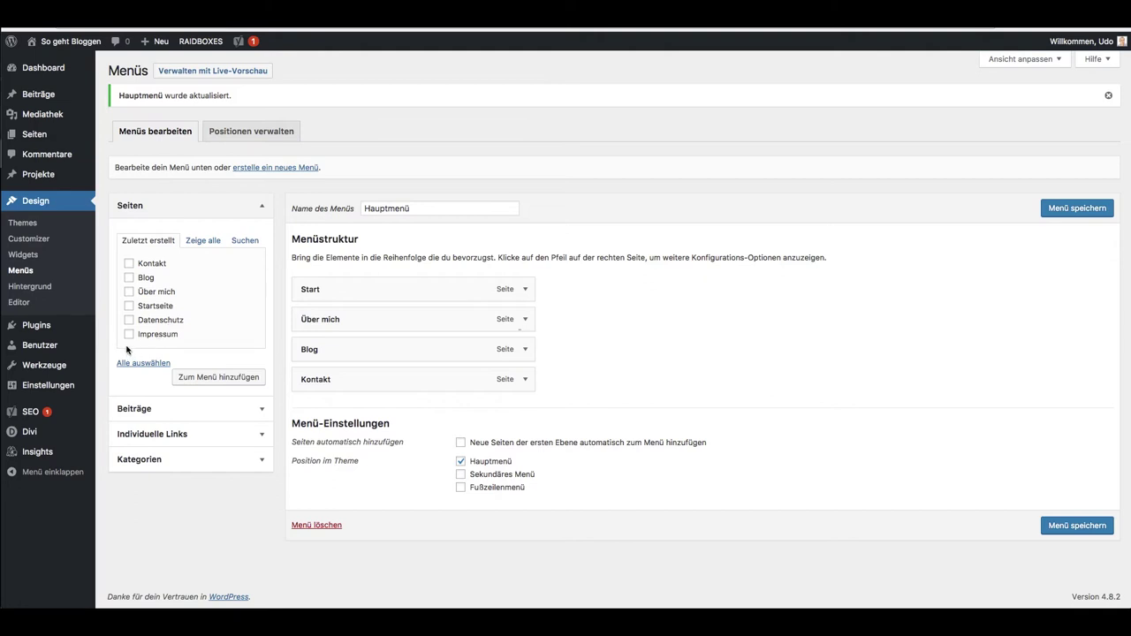
Open the Wichtig HTML widget of Fußzeilenbereich #3 in Divi's Designmodifikator
{"action": "mouse_move", "coordinate": [41, 437]}
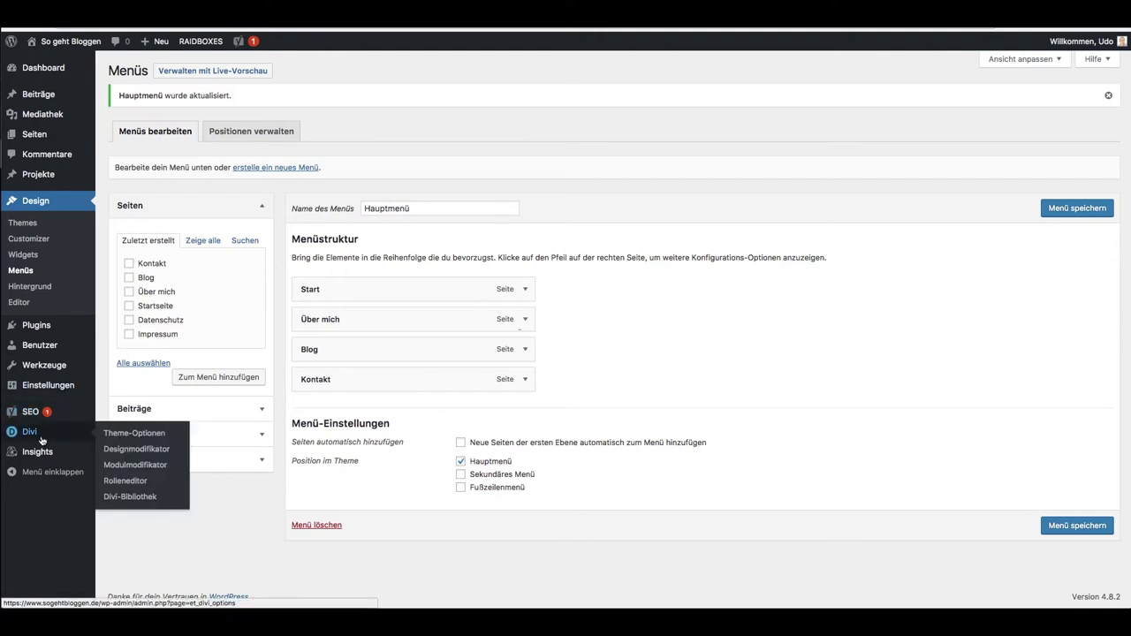
{"action": "left_click", "coordinate": [112, 449]}
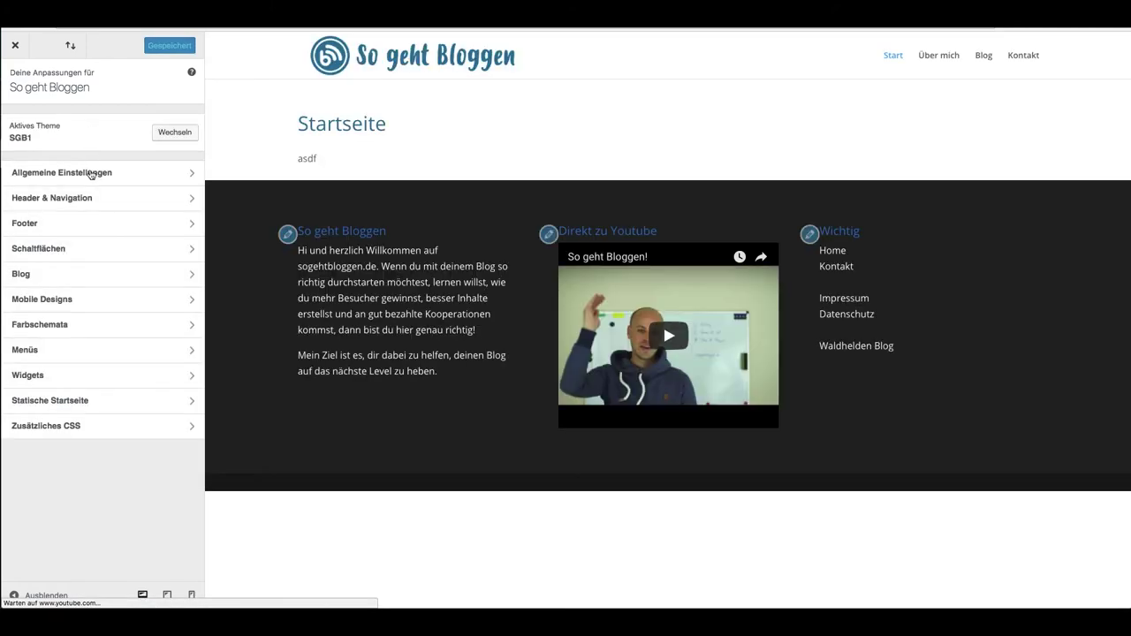
{"action": "left_click", "coordinate": [75, 375]}
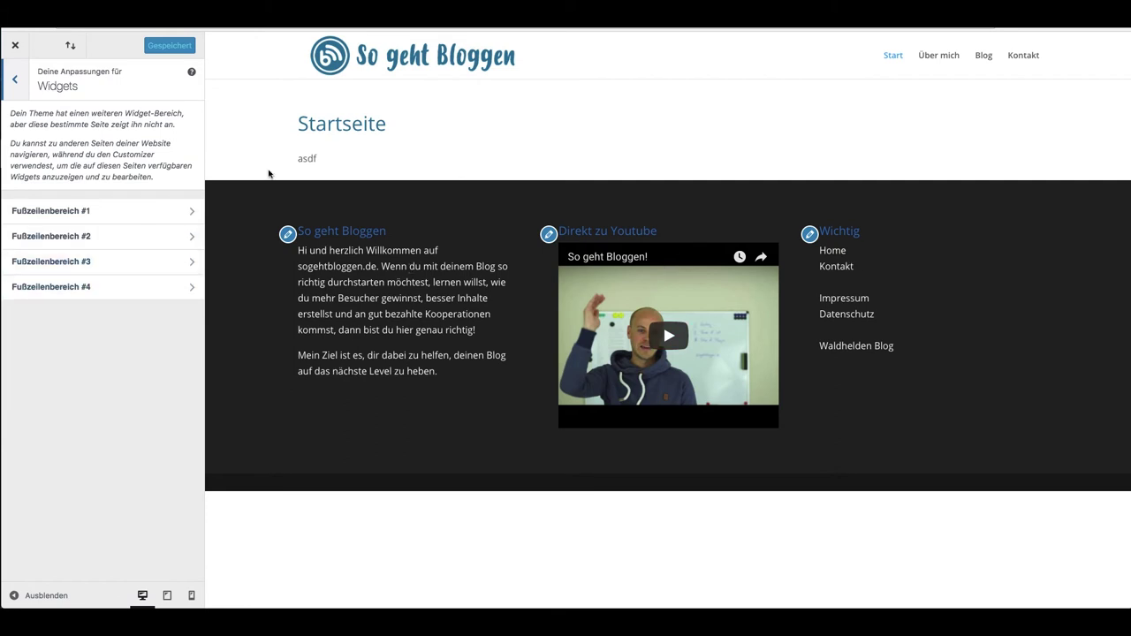
{"action": "left_click", "coordinate": [99, 263]}
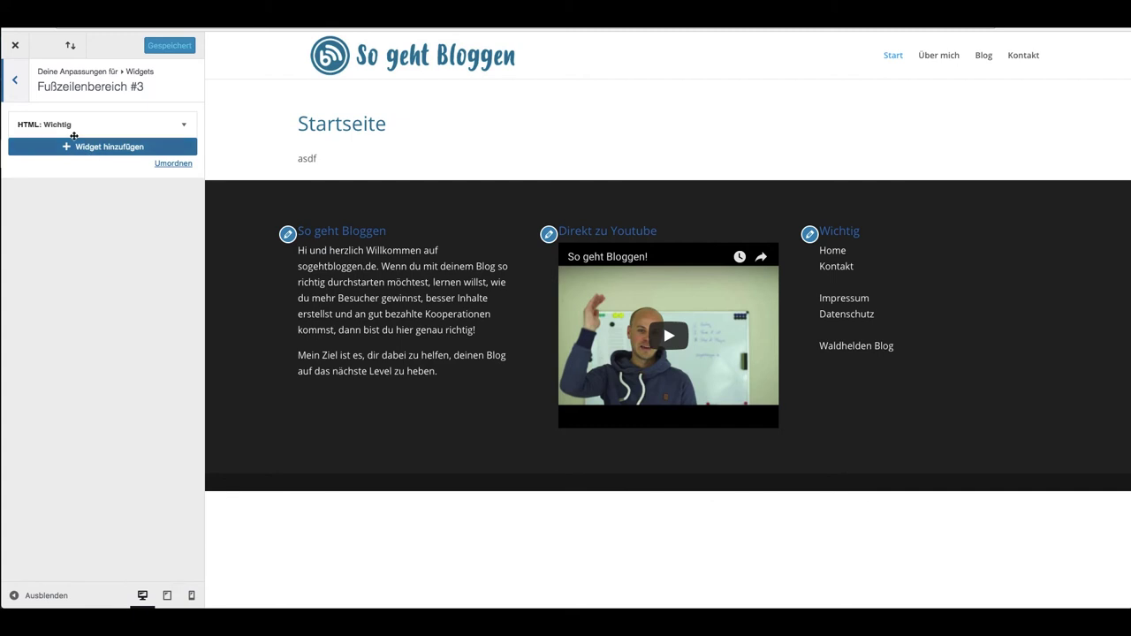
{"action": "left_click", "coordinate": [184, 126]}
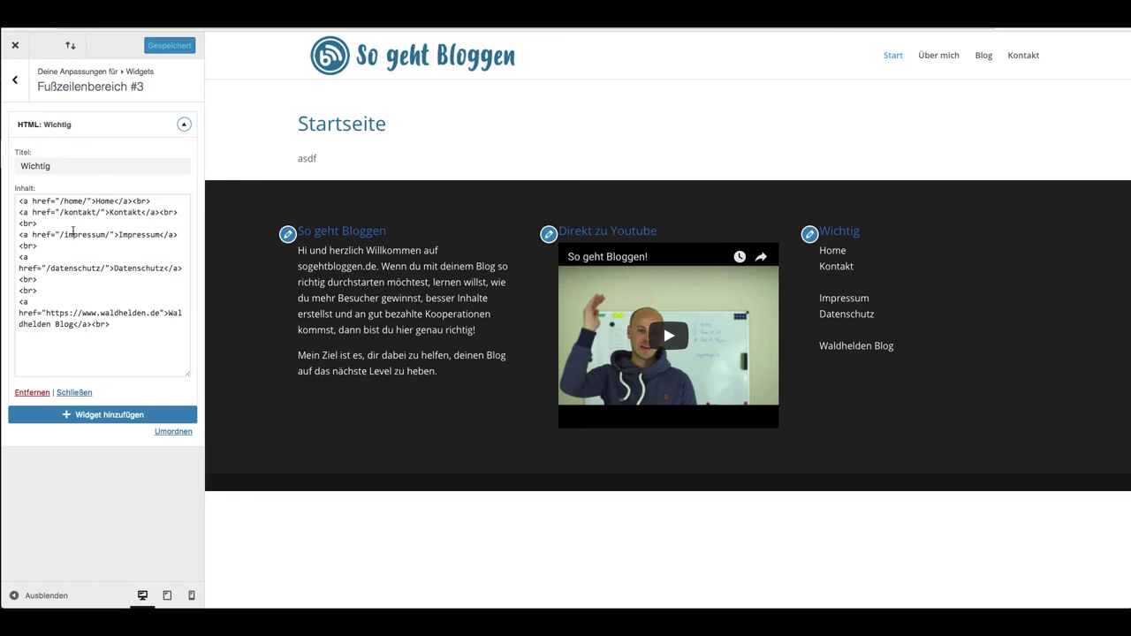
Examine the Impressum link's markup, link text and line break in the widget, and return to the live site
{"action": "left_click_drag", "start_coordinate": [17, 234], "coordinate": [180, 235]}
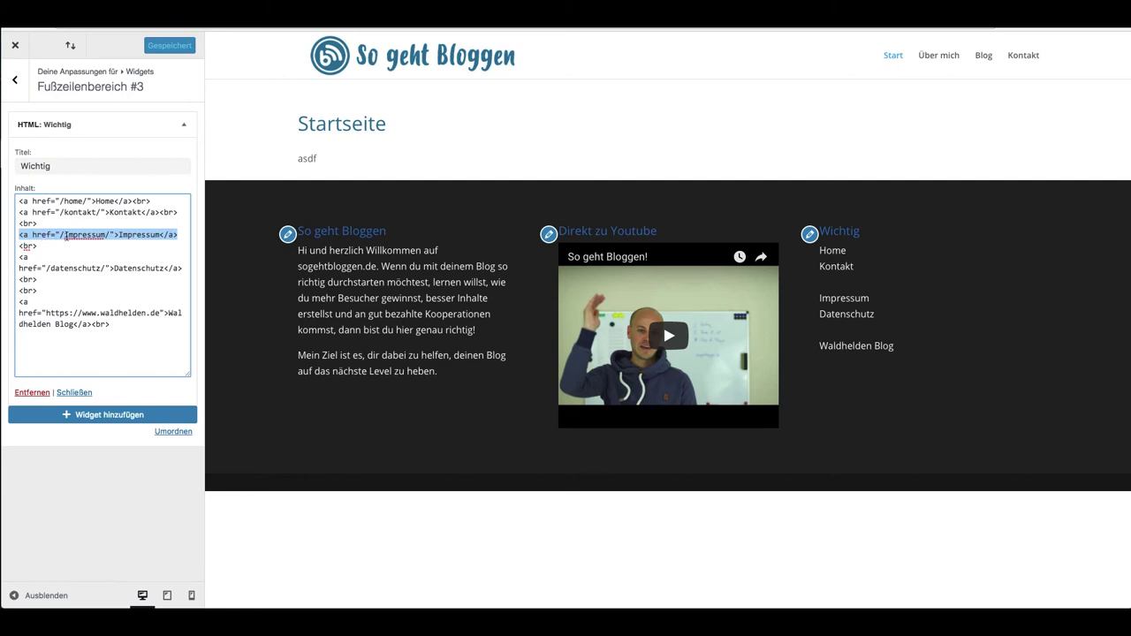
{"action": "left_click_drag", "start_coordinate": [118, 234], "coordinate": [138, 234]}
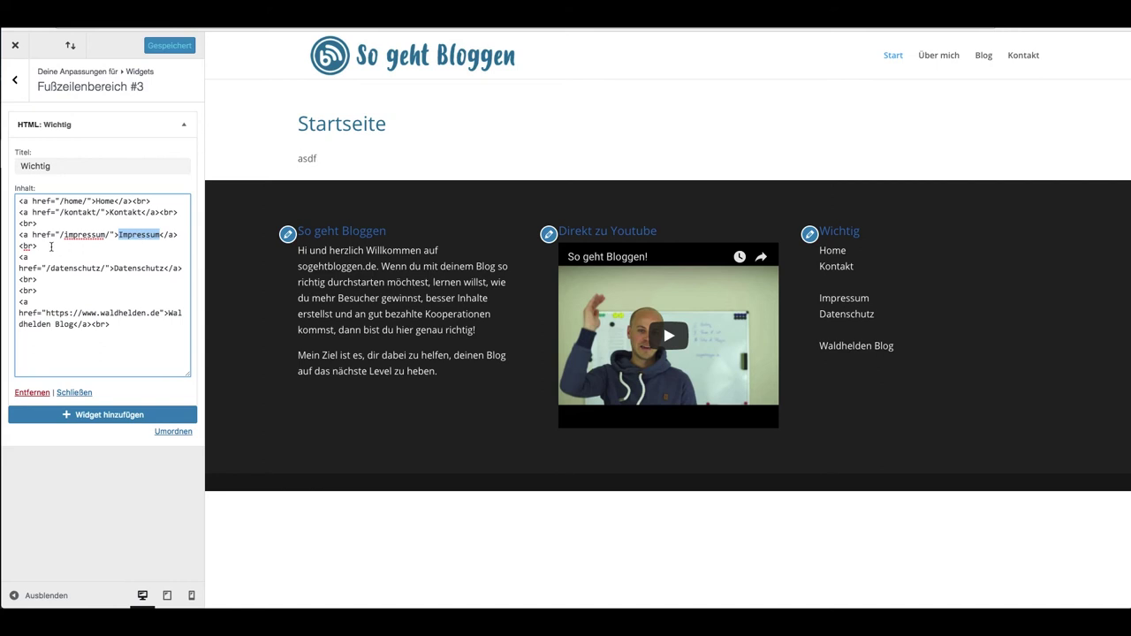
{"action": "left_click_drag", "start_coordinate": [40, 246], "coordinate": [18, 246]}
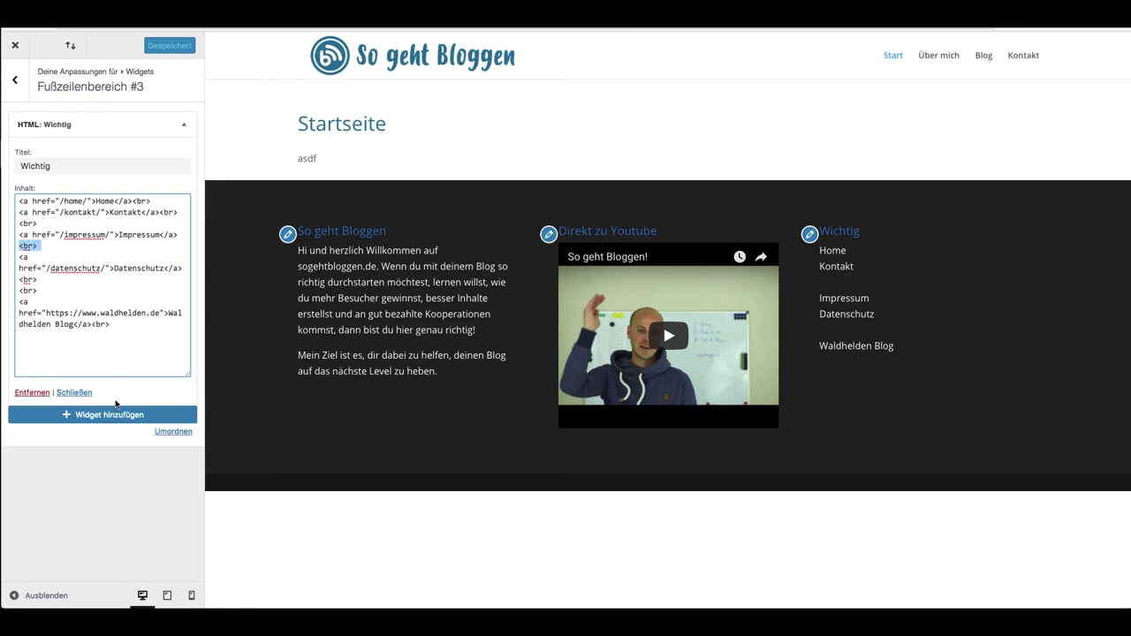
{"action": "left_click", "coordinate": [80, 394]}
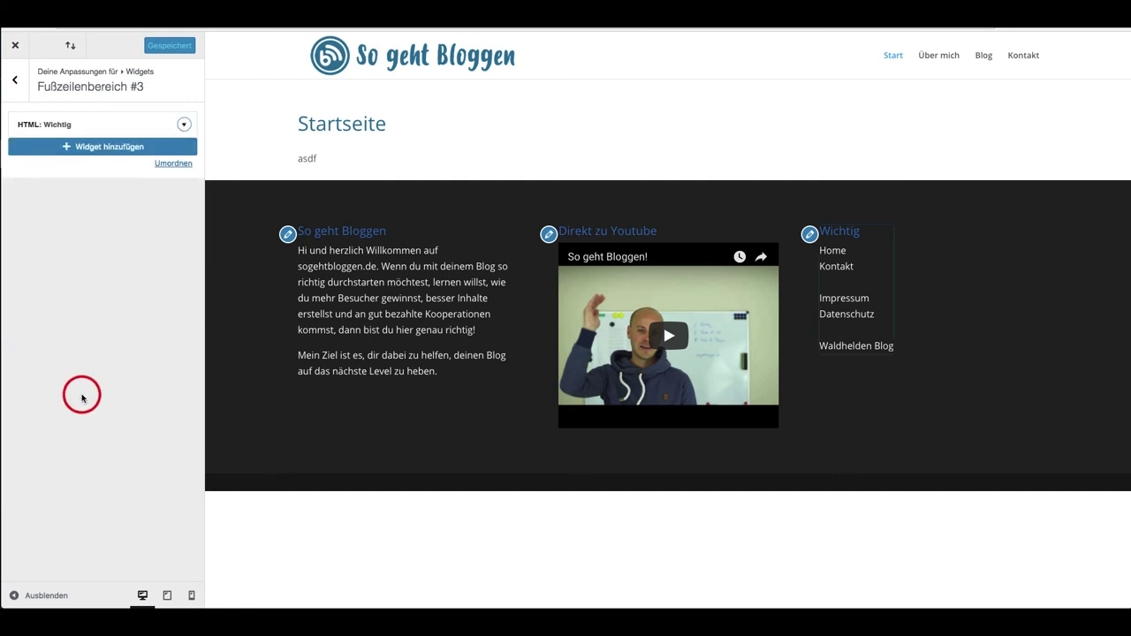
{"action": "left_click", "coordinate": [17, 49]}
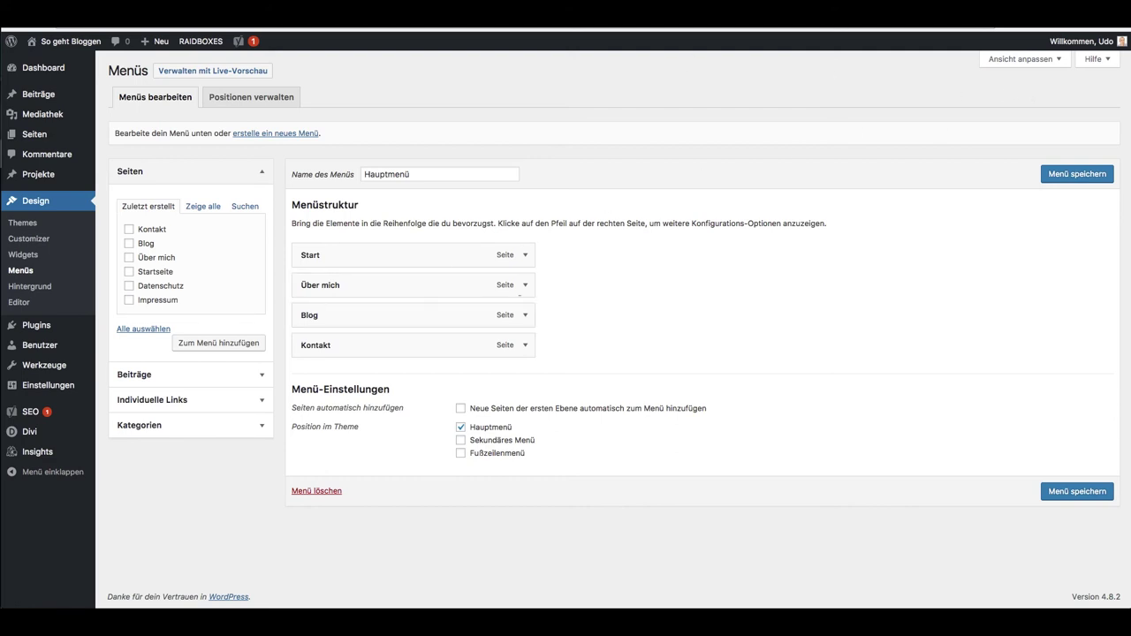
{"action": "left_click", "coordinate": [762, 29]}
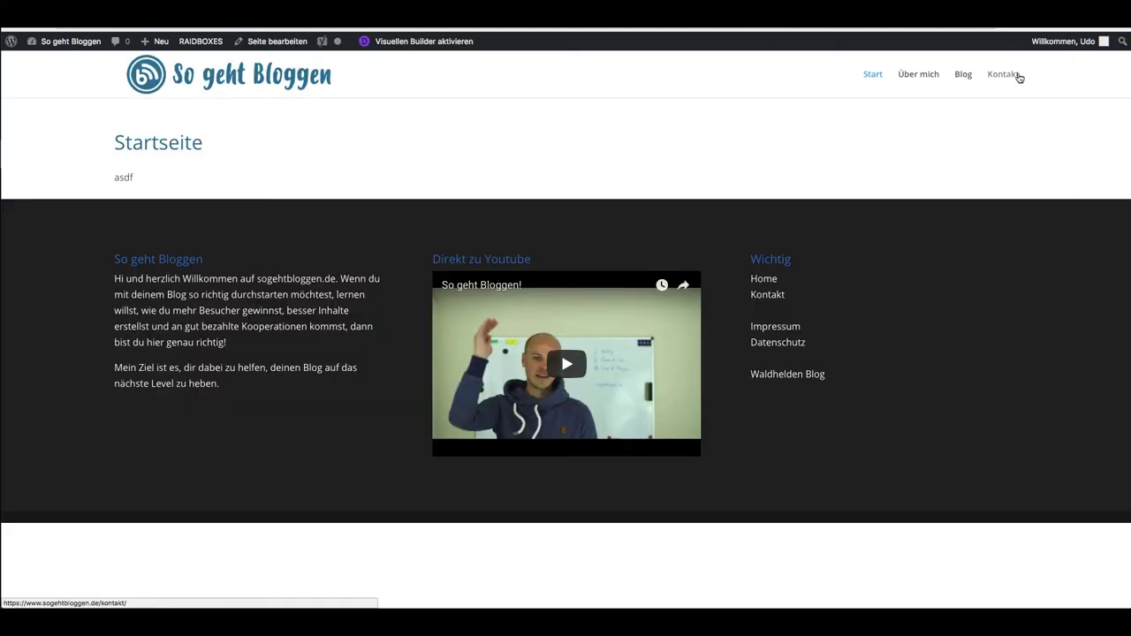